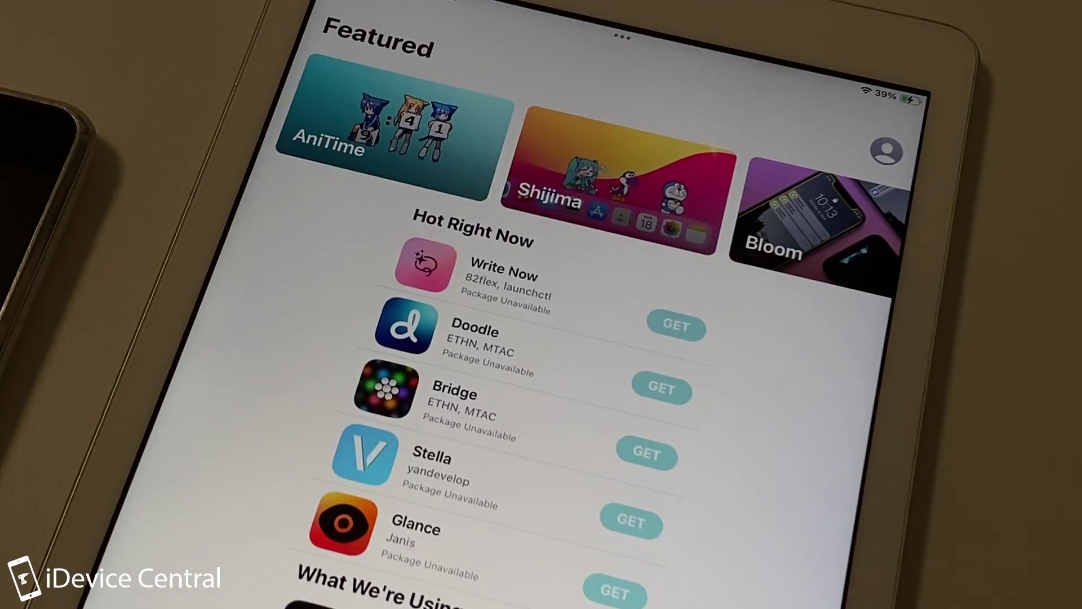
# Look over the Shijima tweak page in Sileo, then queue all pending package updates with Upgrade All.
pyautogui.scroll(-5, 666, 372)
pyautogui.scroll(8, 663, 372)
pyautogui.click(603, 180)
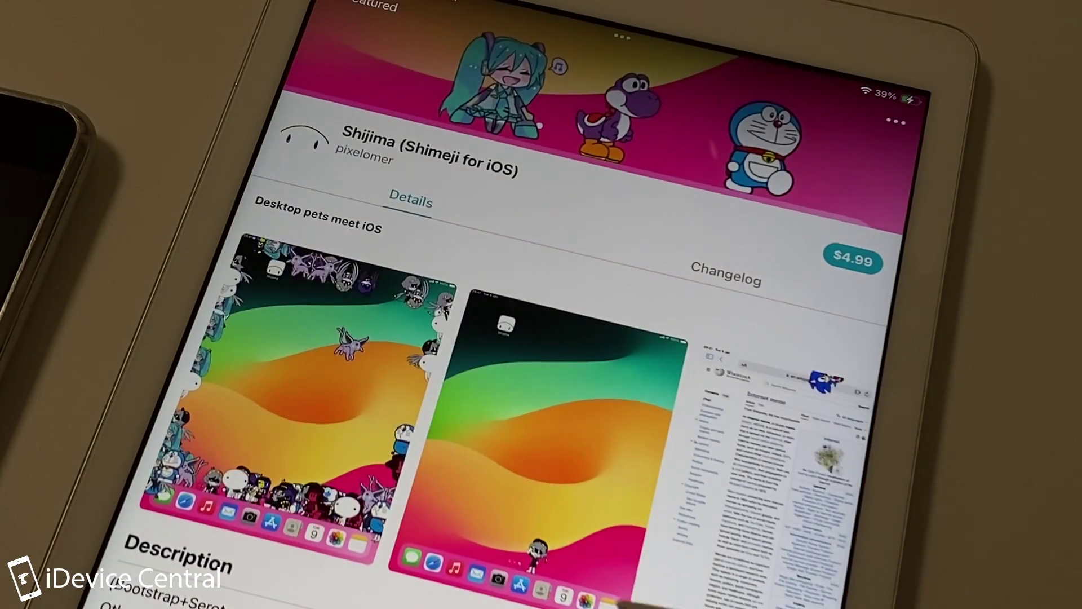
pyautogui.scroll(-10, 564, 394)
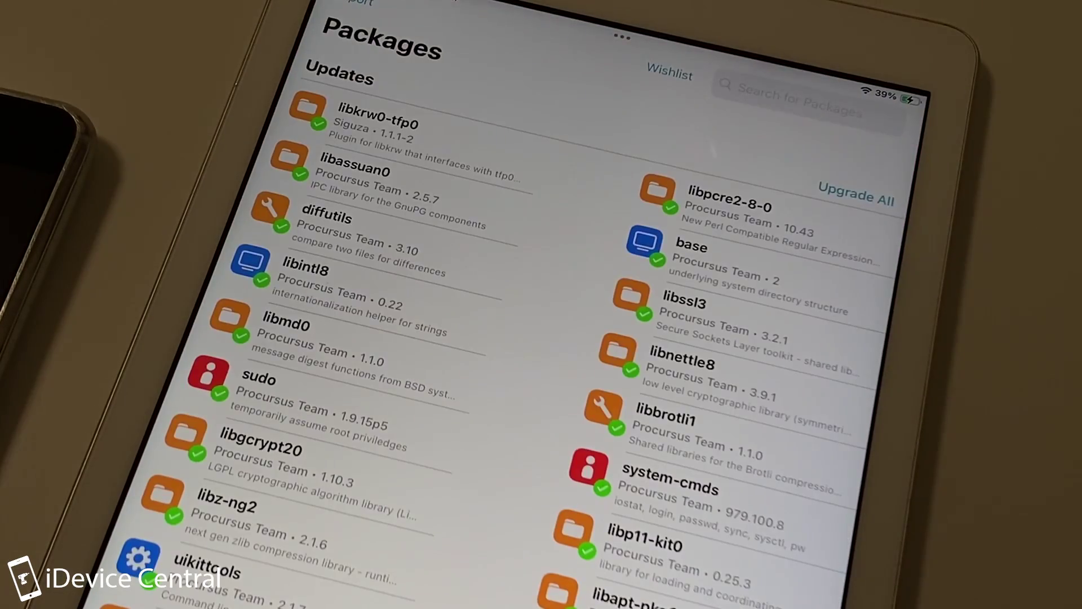
pyautogui.click(879, 191)
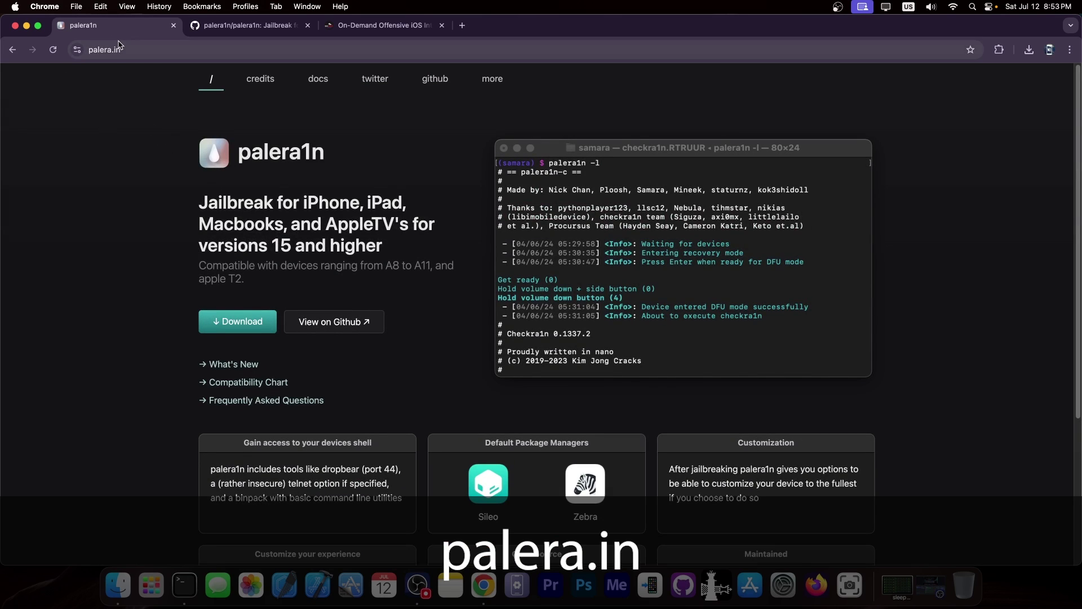
# Check the GitHub palera1n repo tab, then copy palera.in's macOS sudo curl install.sh command.
pyautogui.hotkey('ctrl', 'Tab')
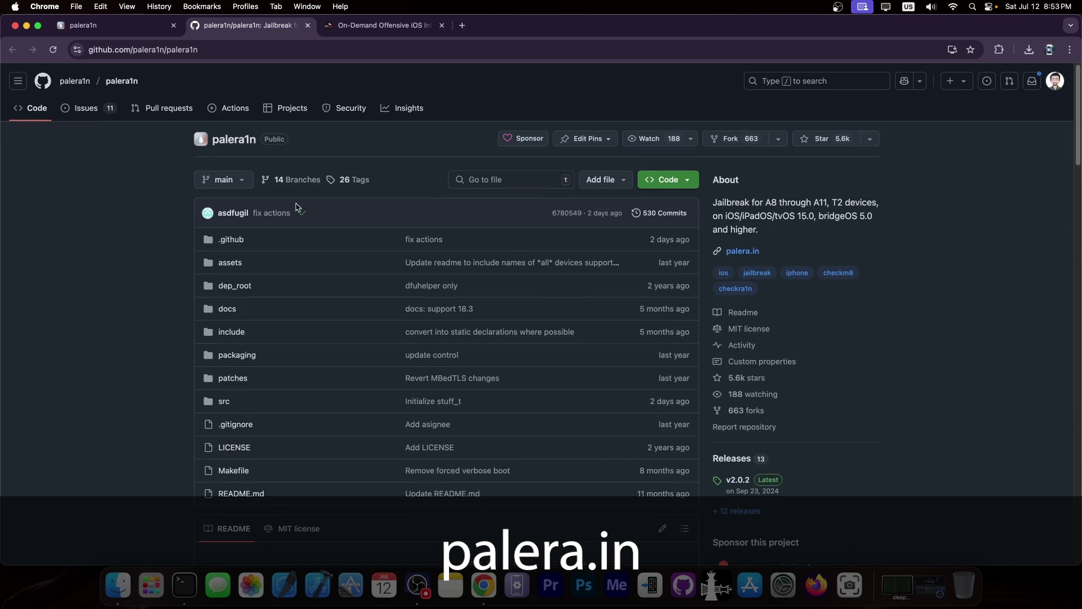
pyautogui.scroll(-10, 203, 229)
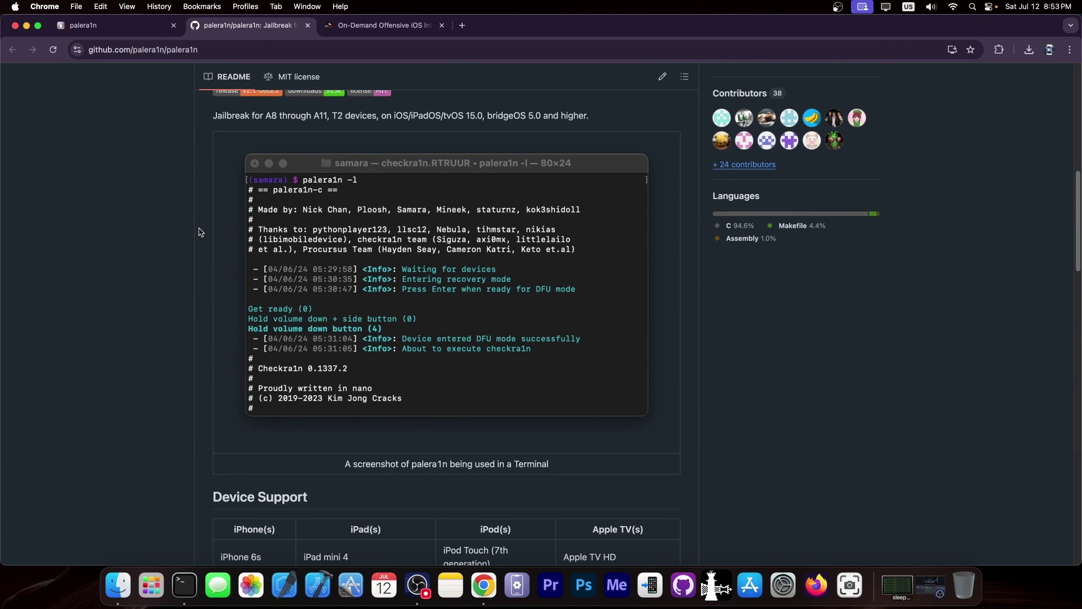
pyautogui.scroll(10, 200, 232)
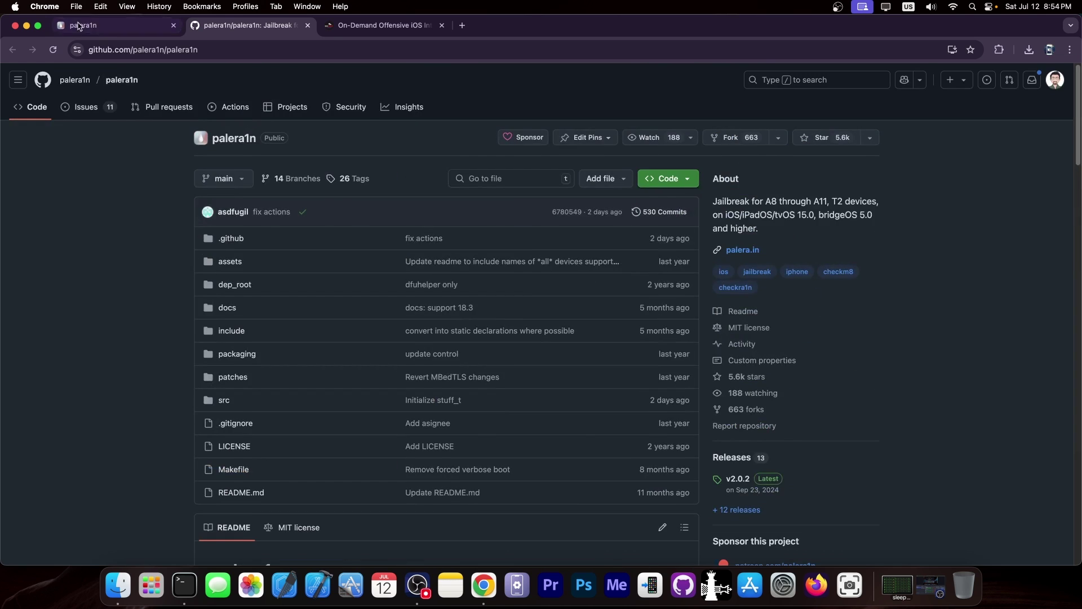
pyautogui.hotkey('ctrl', 'shift', 'Tab')
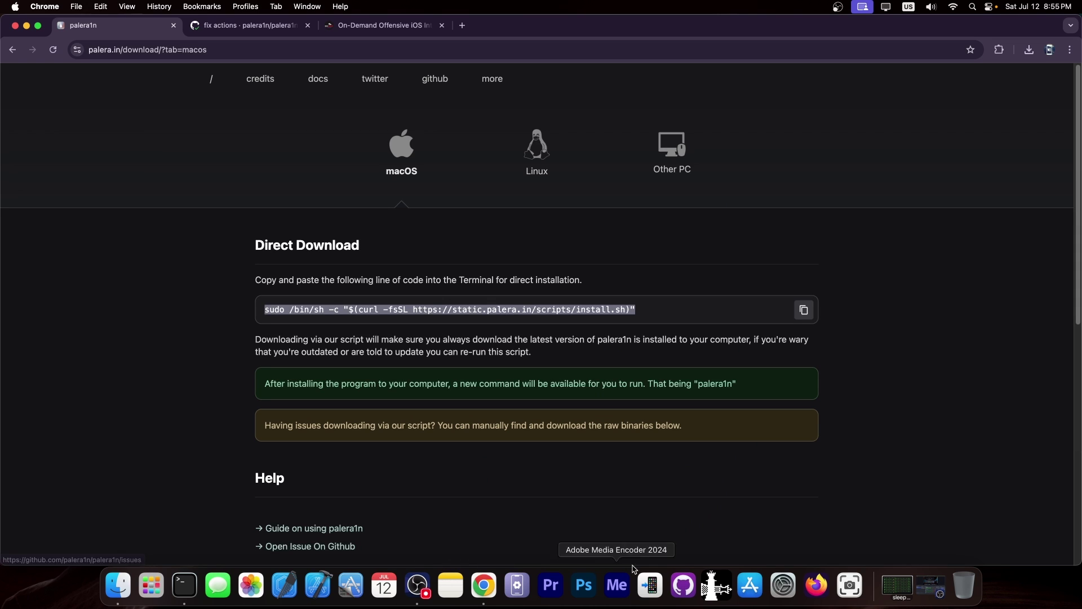
pyautogui.click(807, 318)
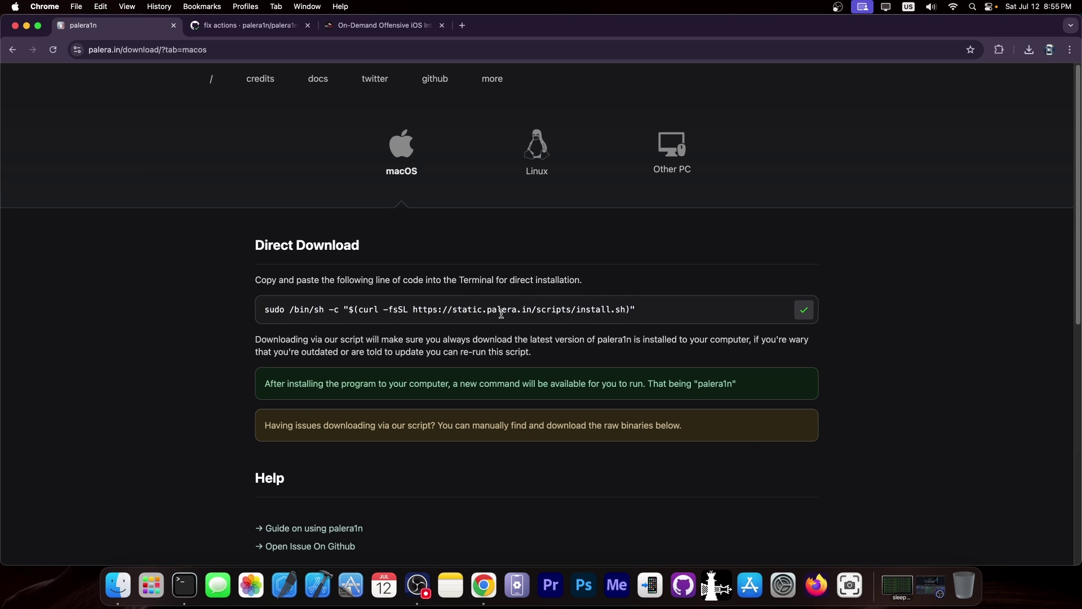
# Paste and run the palera1n install command in Terminal, entering the administrator password.
pyautogui.click(184, 585)
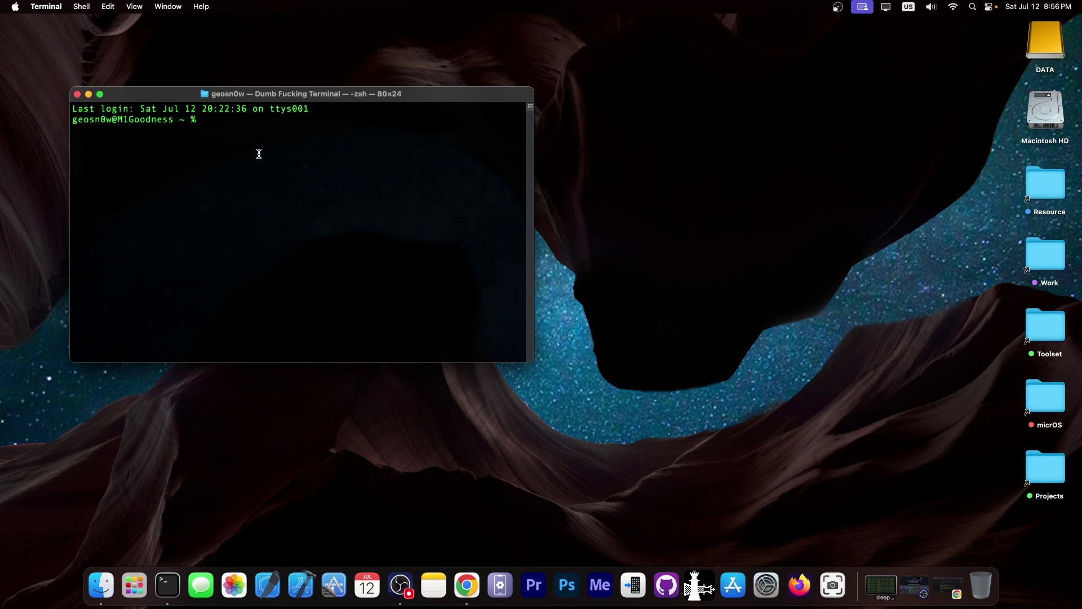
pyautogui.press('super+v')
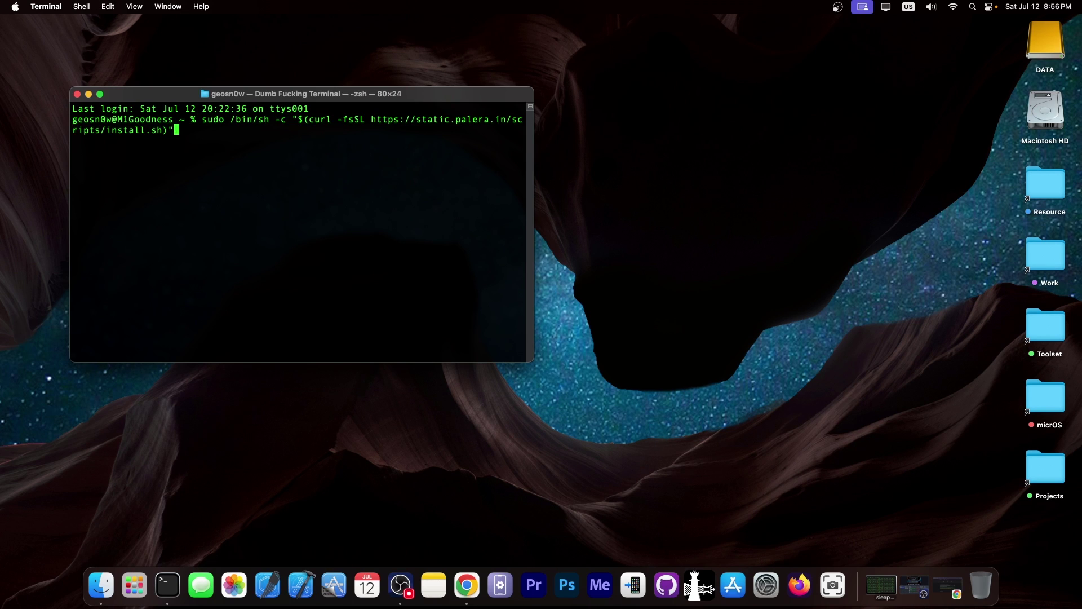
pyautogui.press('Return')
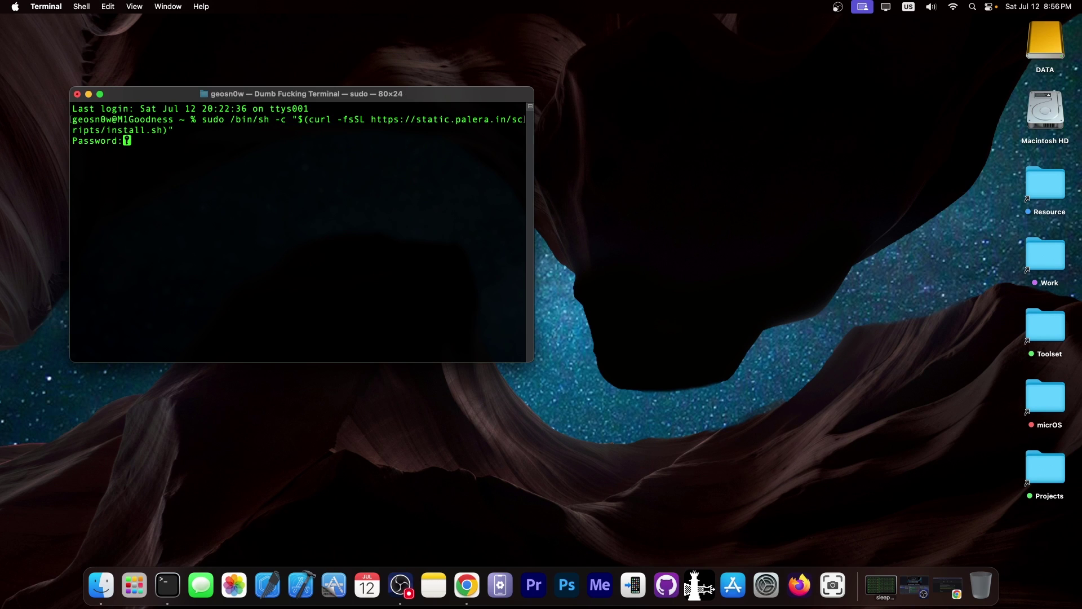
pyautogui.press('Return')
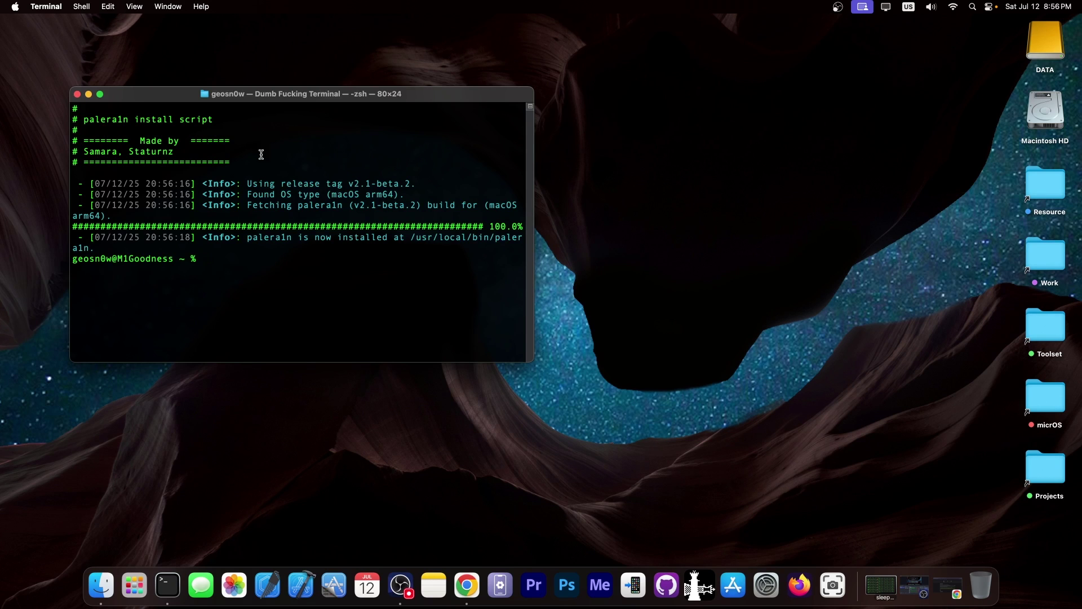
# Browse the palera1n GitHub Releases page and expand its Assets list, then minimize Chrome.
pyautogui.click(947, 586)
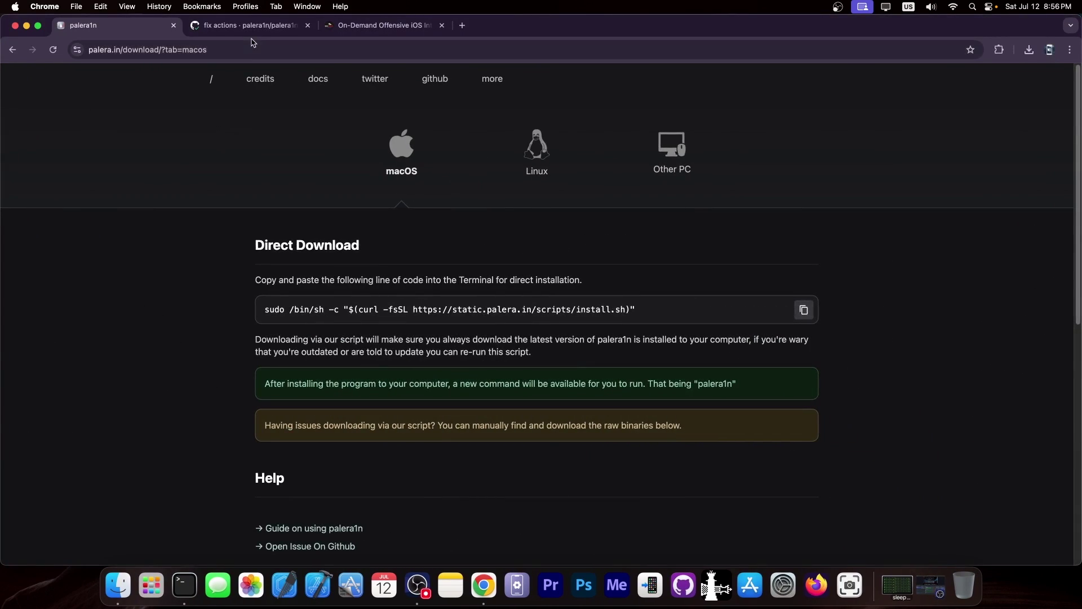
pyautogui.click(248, 25)
pyautogui.click(134, 85)
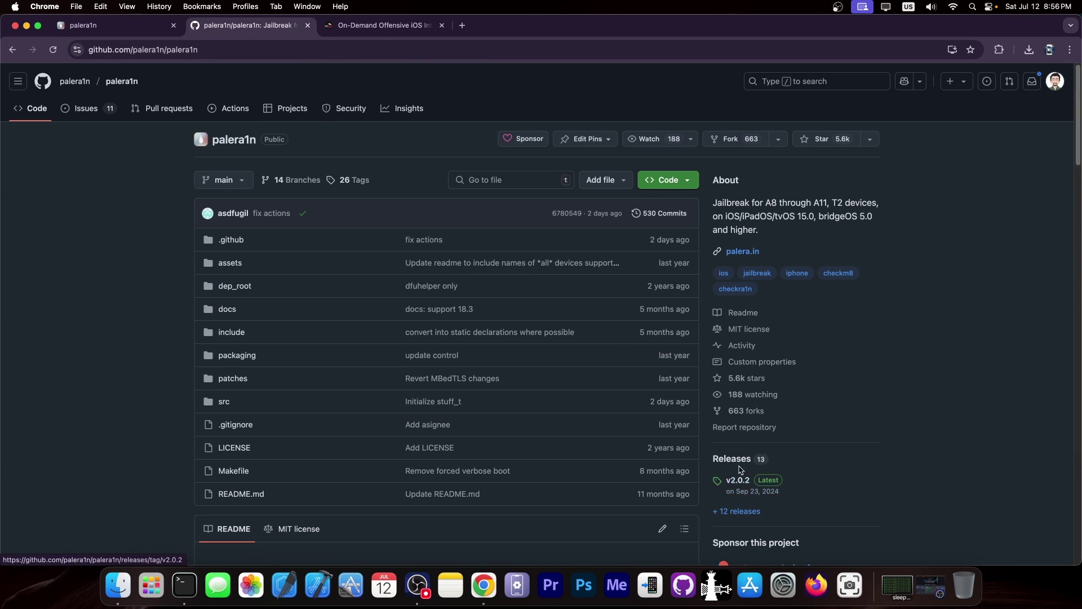
pyautogui.click(729, 459)
pyautogui.click(348, 297)
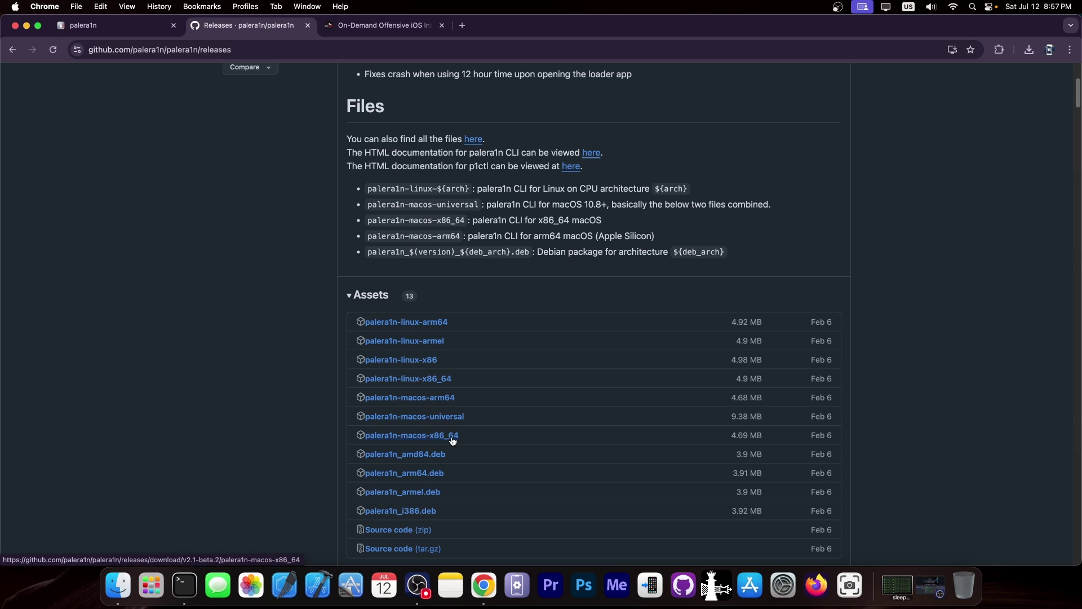
pyautogui.click(26, 26)
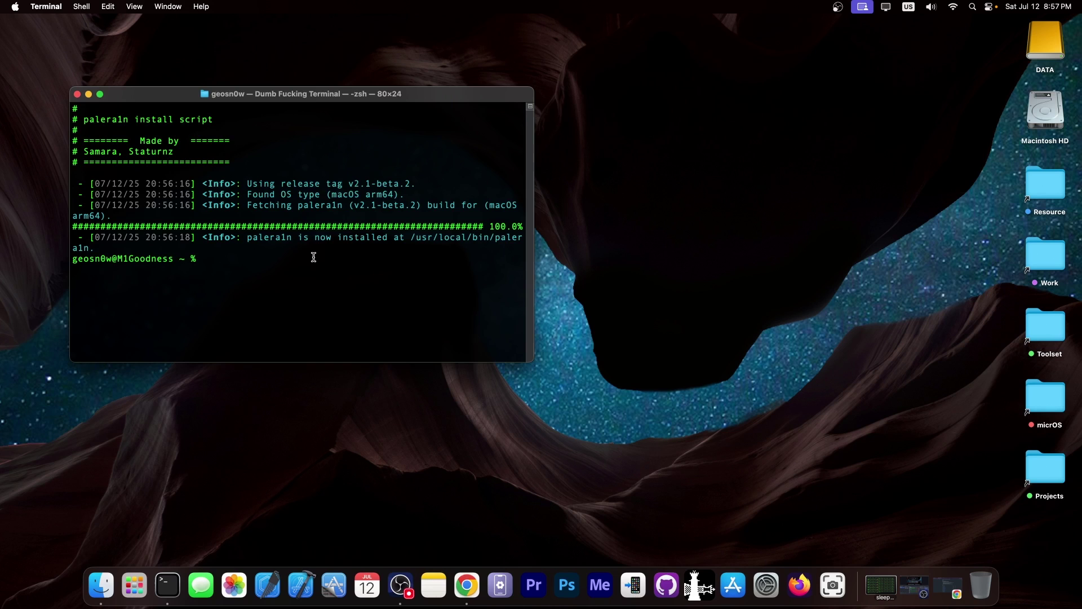
# Run palera1n with no mode option, which errors asking for rootful or rootless.
pyautogui.write('palera1n -')
pyautogui.press('BackSpace')
pyautogui.press('Return')
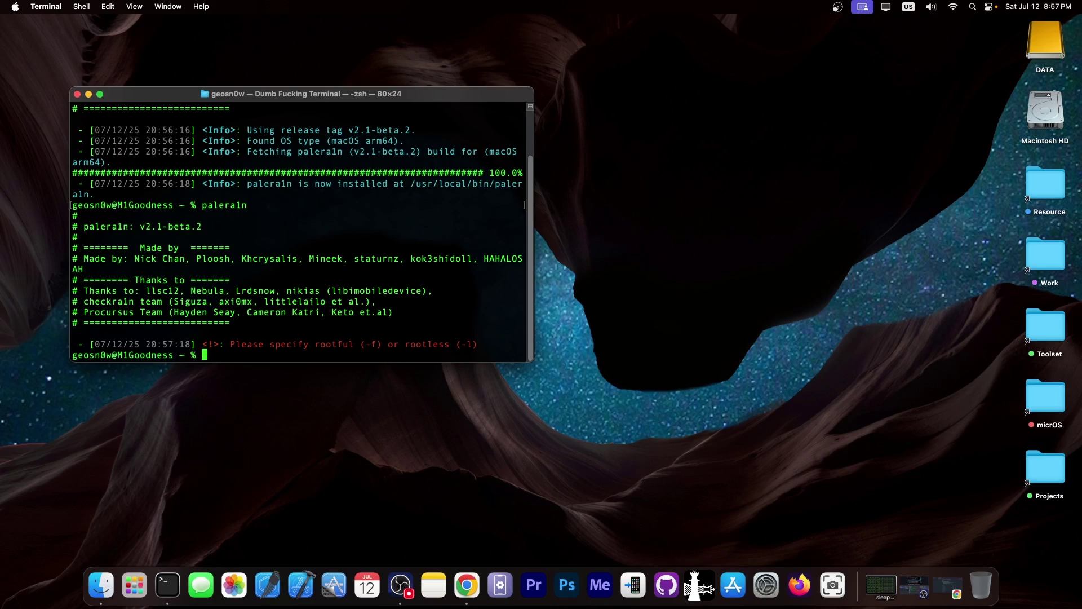
# Recall the command and rerun it as palera1n -l in rootless mode.
pyautogui.press('Up')
pyautogui.moveTo(479, 344); pyautogui.dragTo(235, 343)
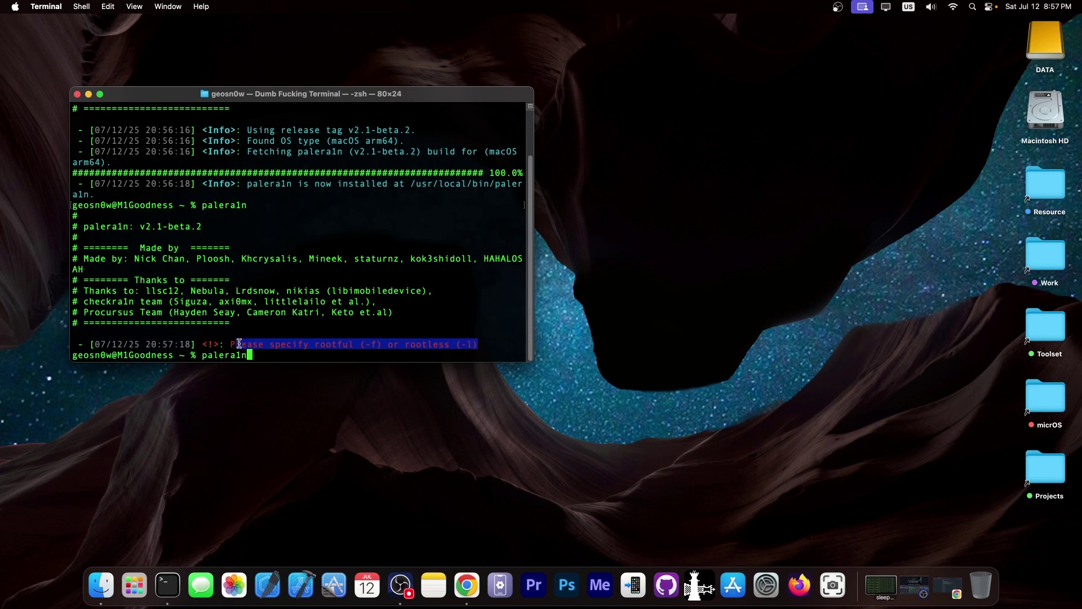
pyautogui.click(302, 326)
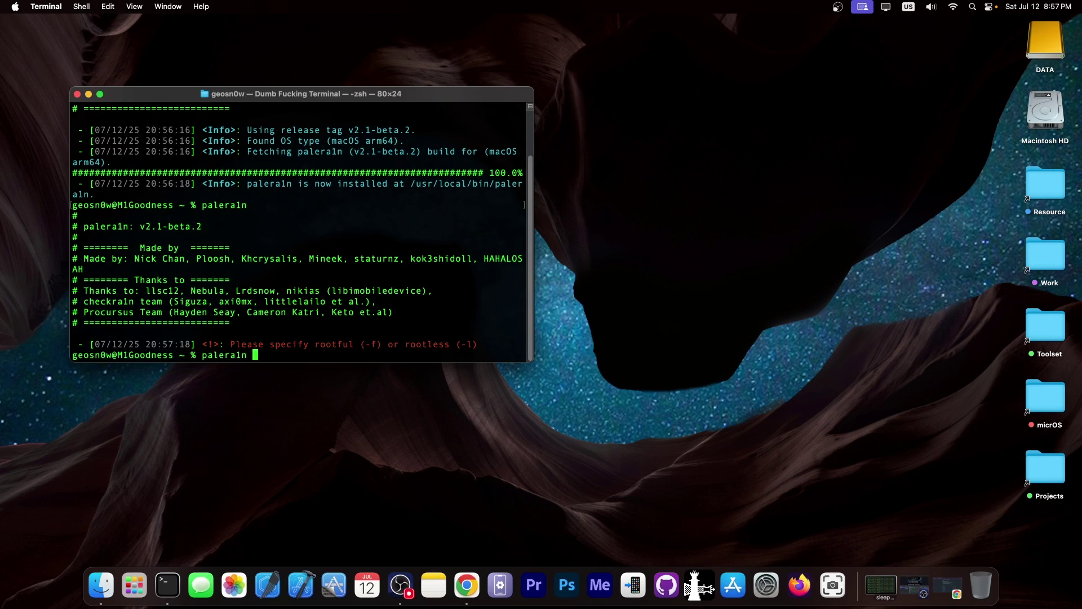
pyautogui.write('-l')
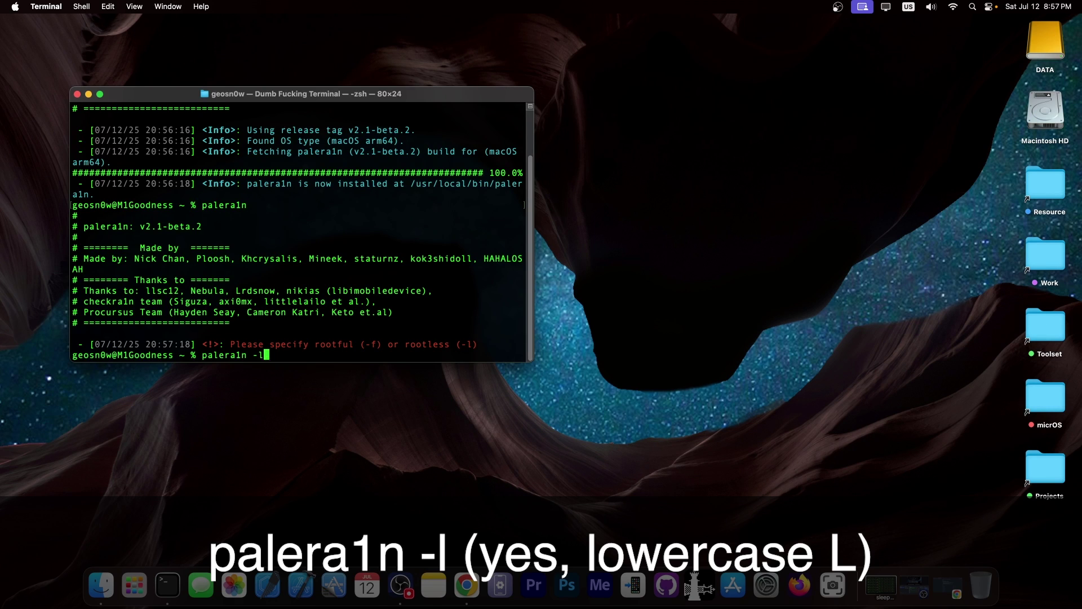
pyautogui.press('Return')
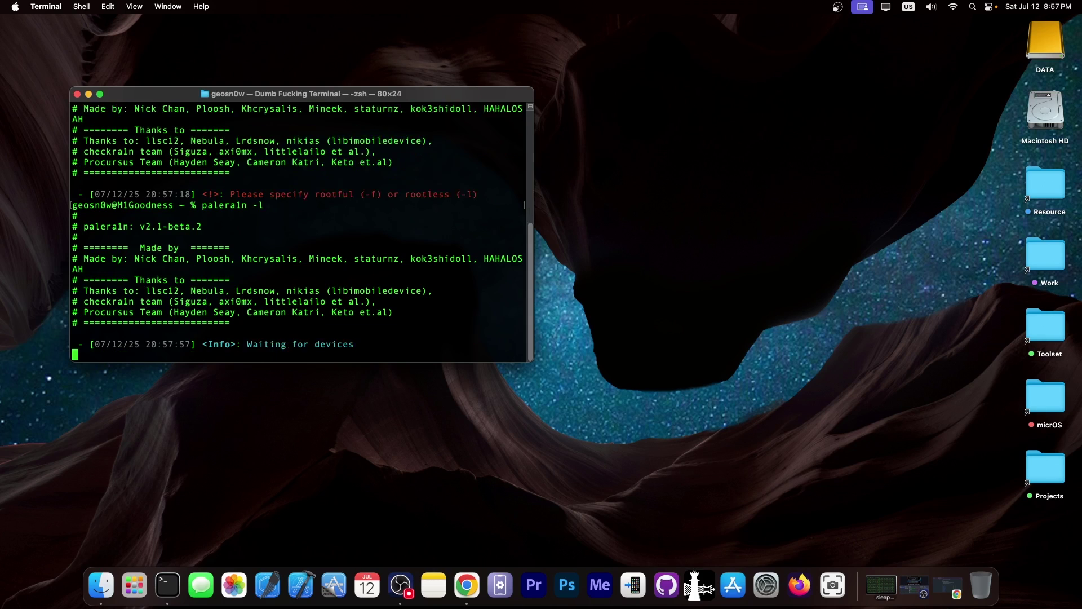
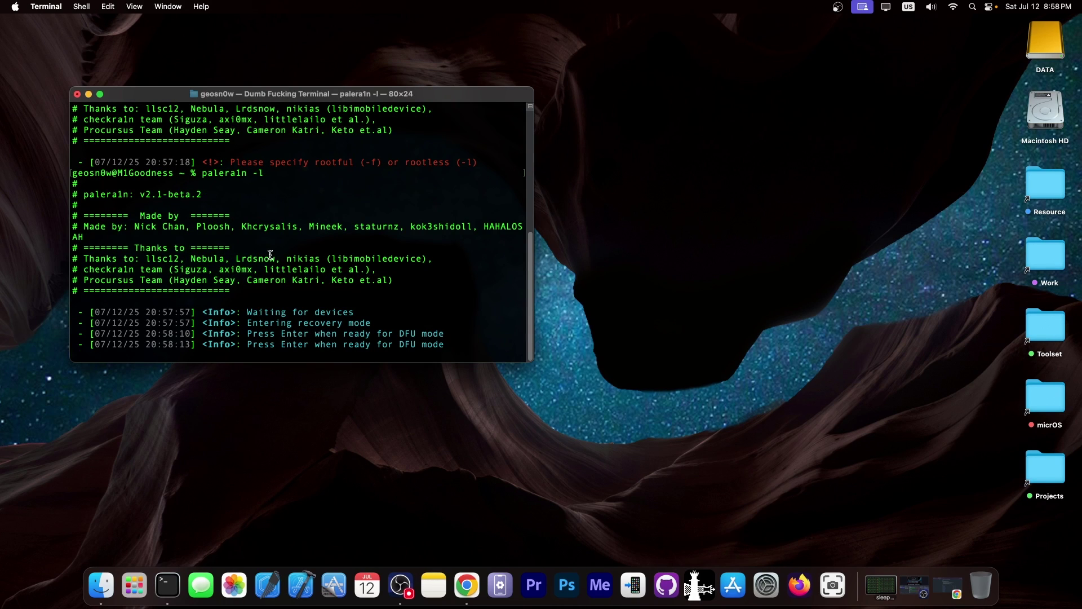
# Confirm DFU readiness so palera1n runs checkm8 and boots PongoOS, then show the computer's drives in Finder.
pyautogui.press('Return')
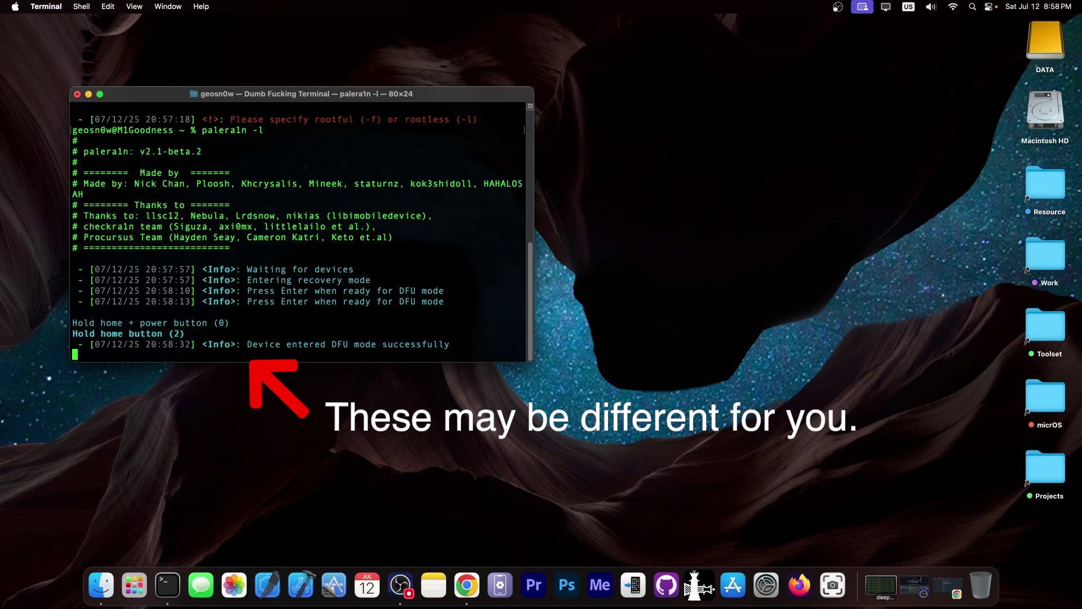
pyautogui.press('super+shift+c')
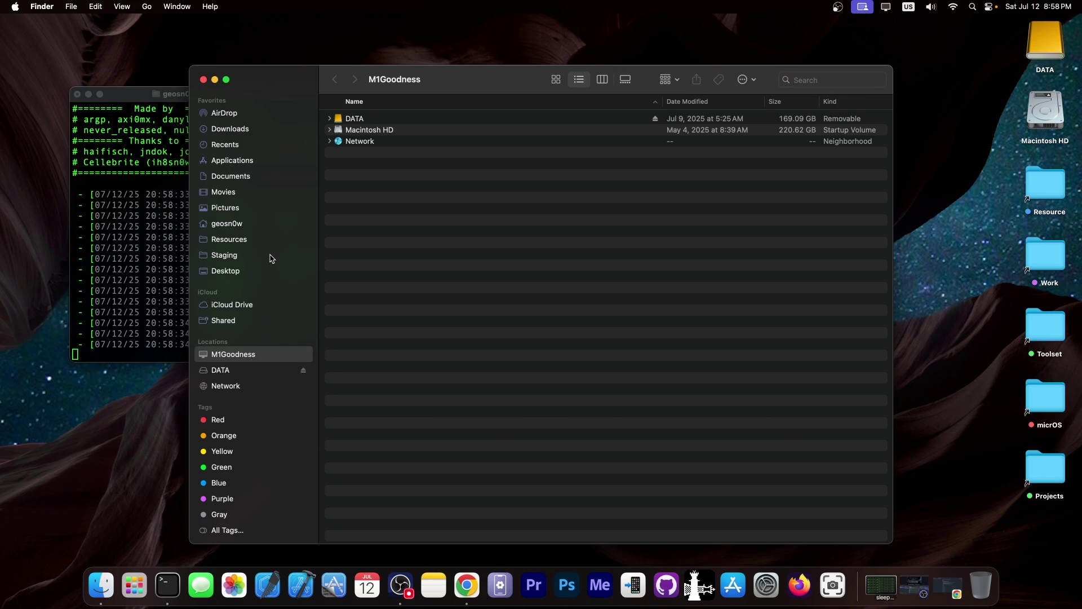
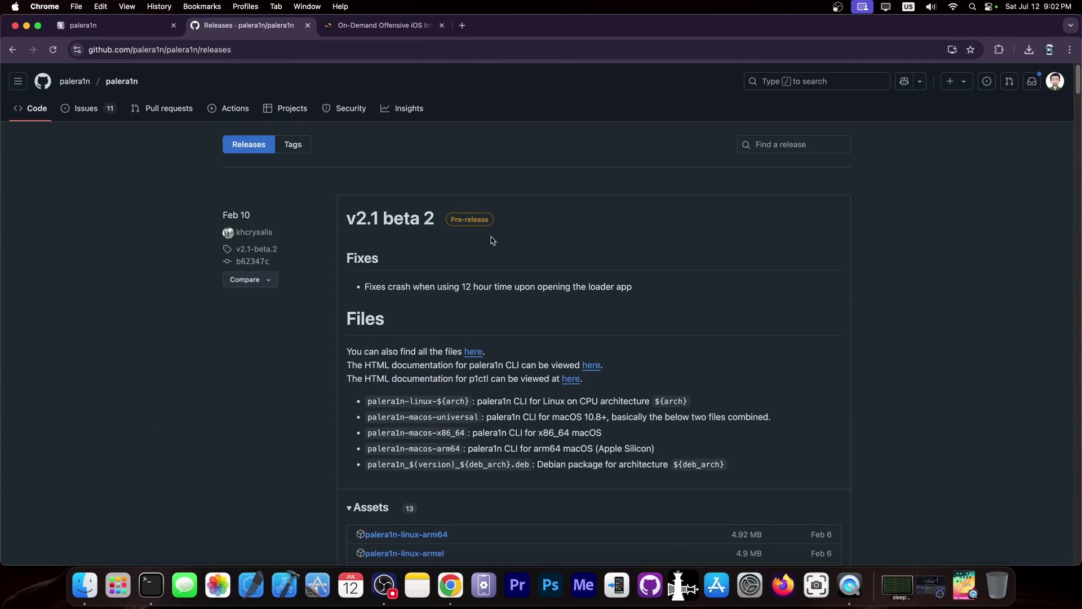
# In the palera1n tab, open the docs FAQ at the 'How do I use SSH?' answer.
pyautogui.click(84, 25)
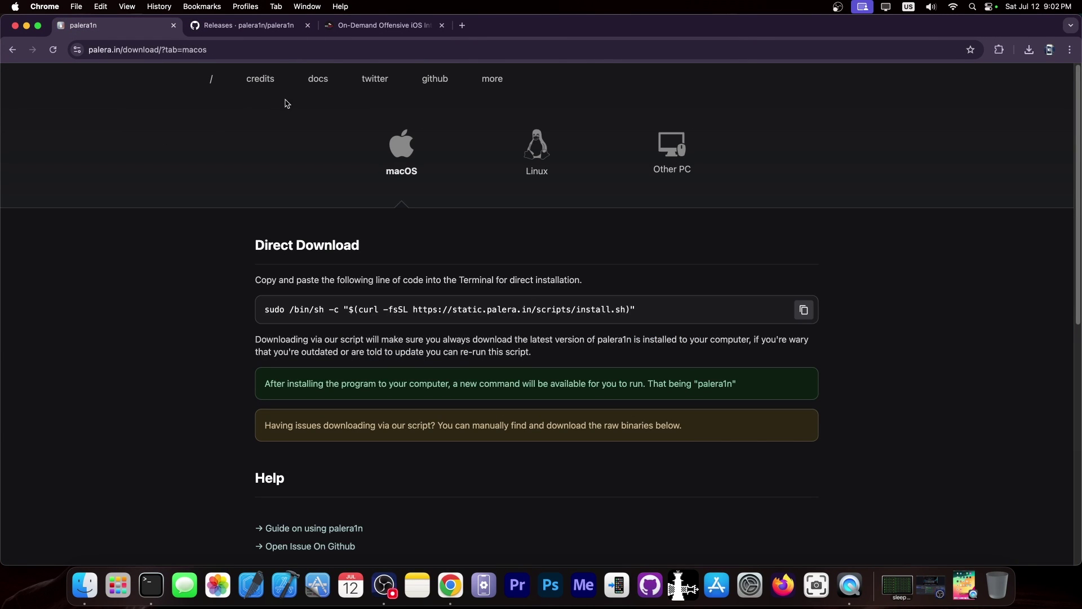
pyautogui.click(314, 91)
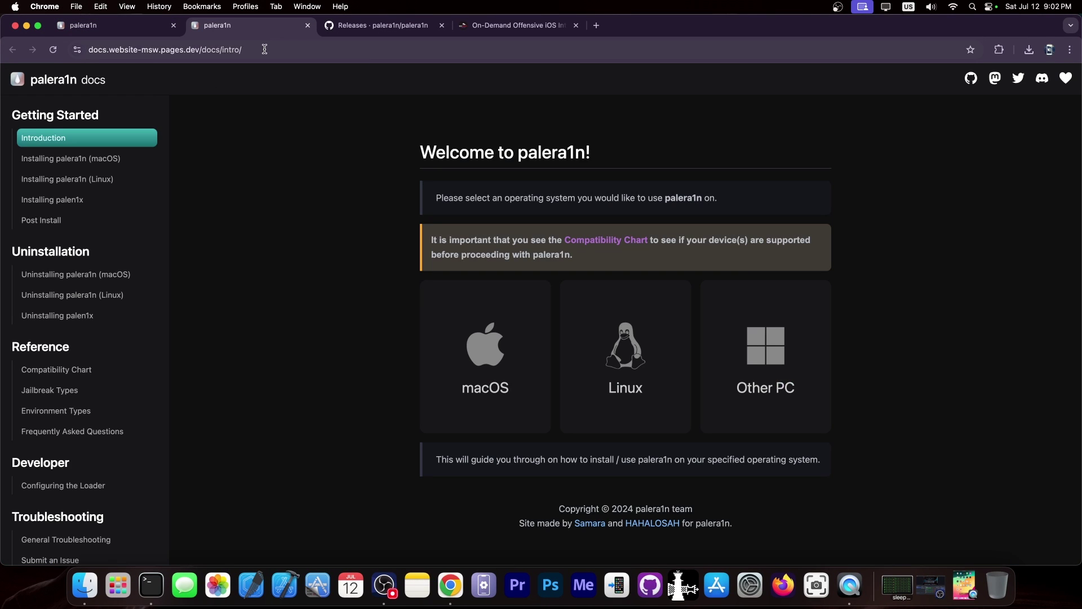
pyautogui.click(101, 429)
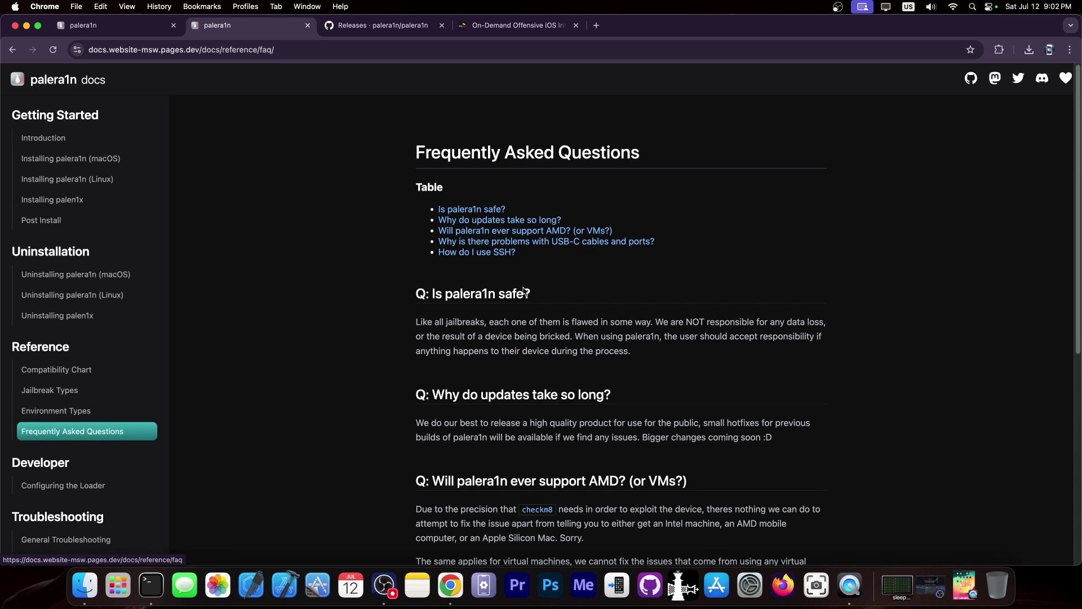
pyautogui.click(493, 253)
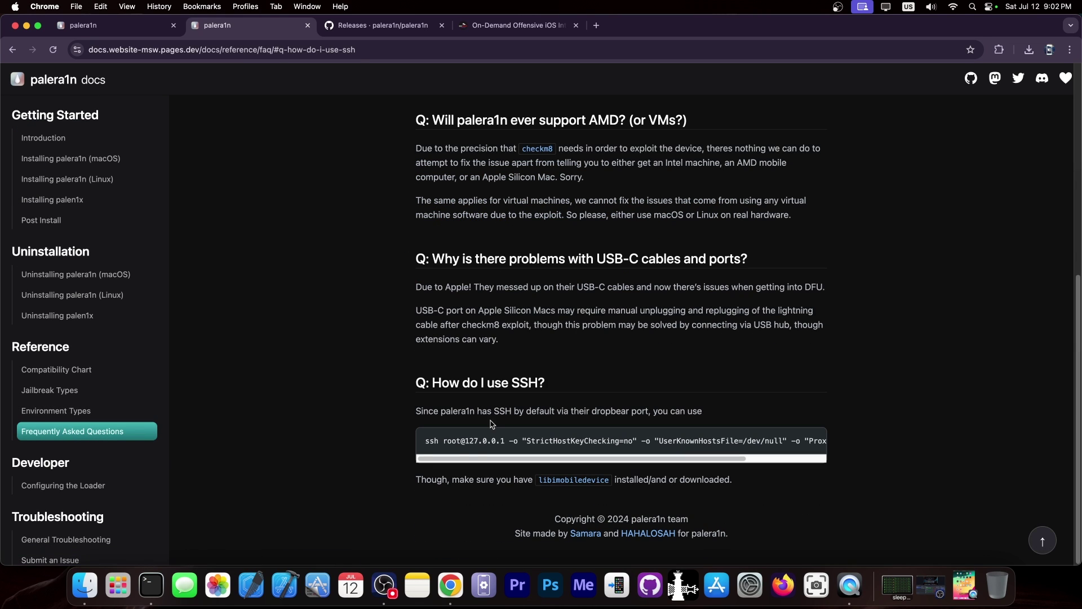
# Select and copy the full ssh command, then minimise Chrome to show the desktop.
pyautogui.moveTo(427, 443); pyautogui.dragTo(655, 461)
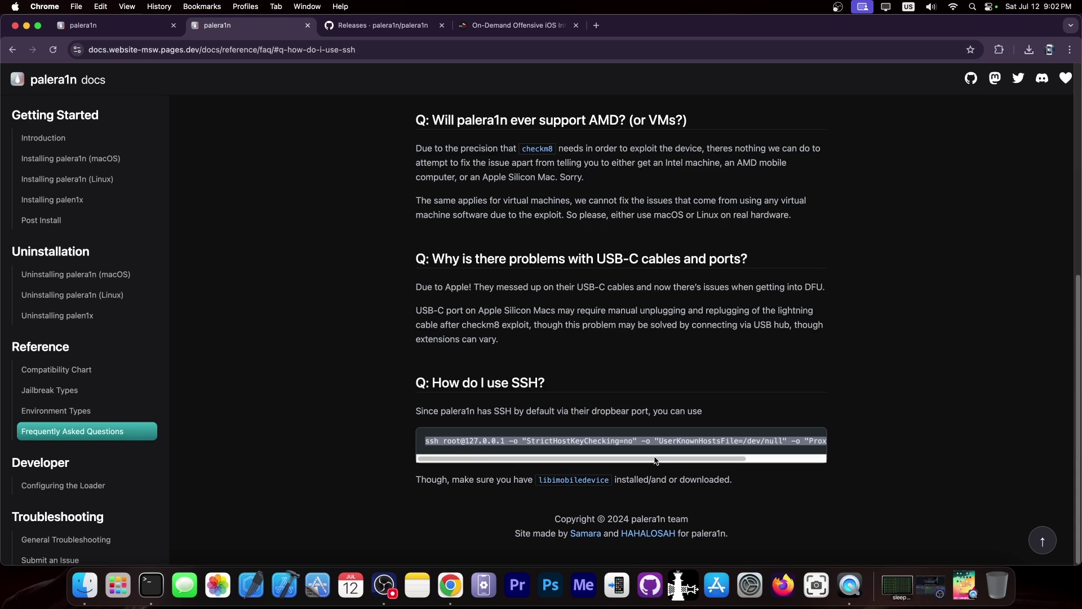
pyautogui.click(816, 459)
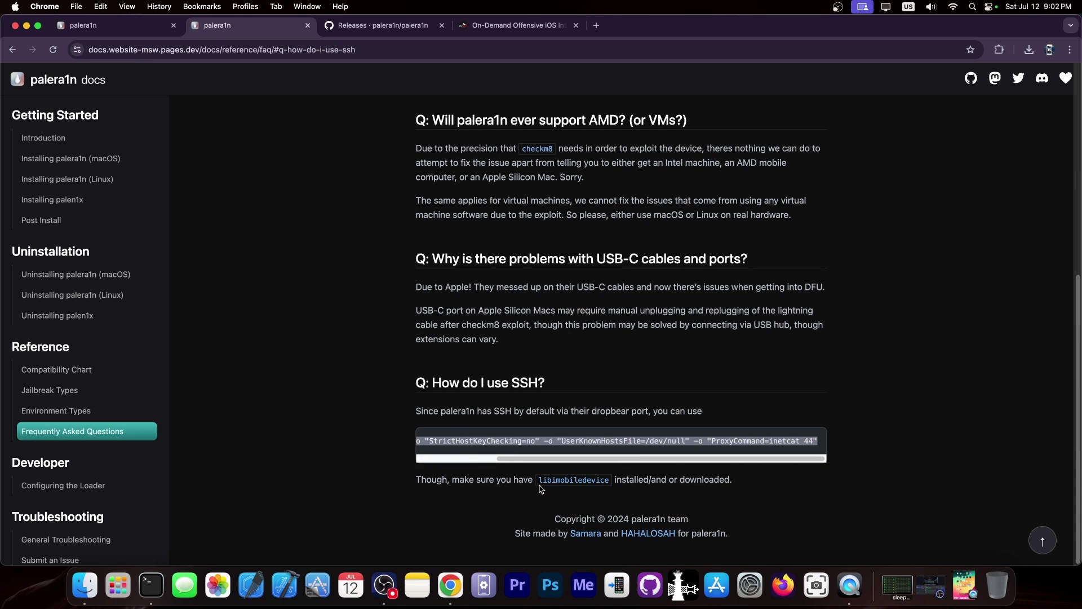
pyautogui.click(26, 25)
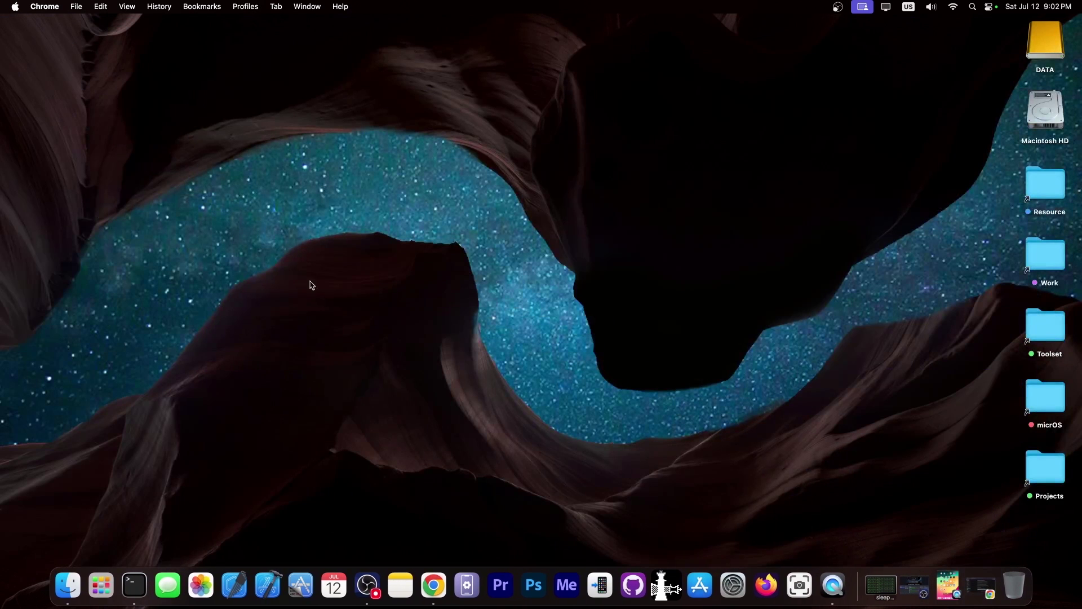
# Run 'brew install libimobiledevice' in a new Terminal window.
pyautogui.click(134, 586)
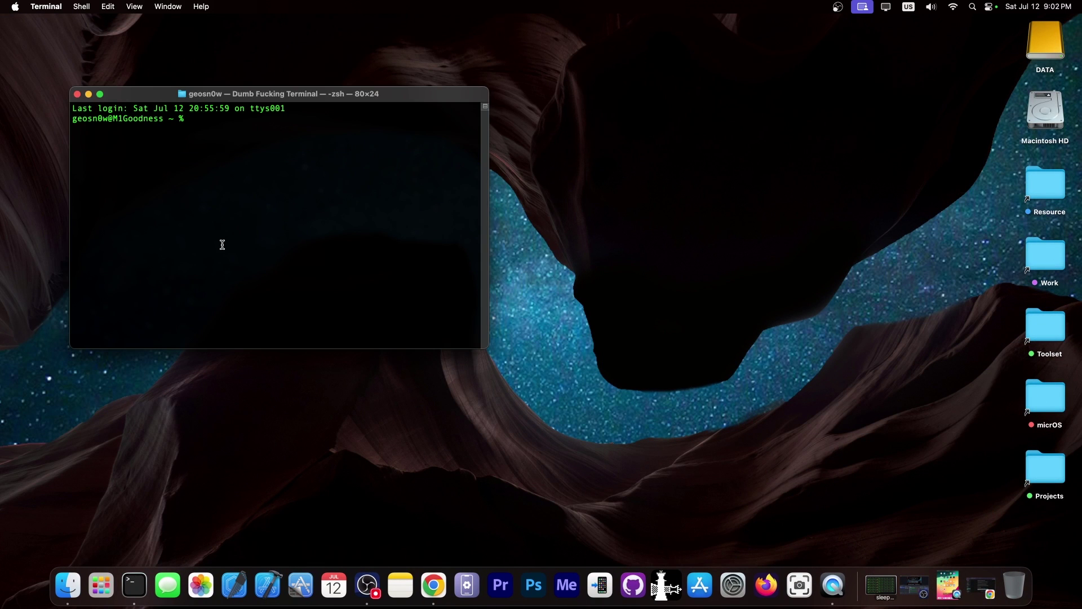
pyautogui.write('brew install libimobiledevice')
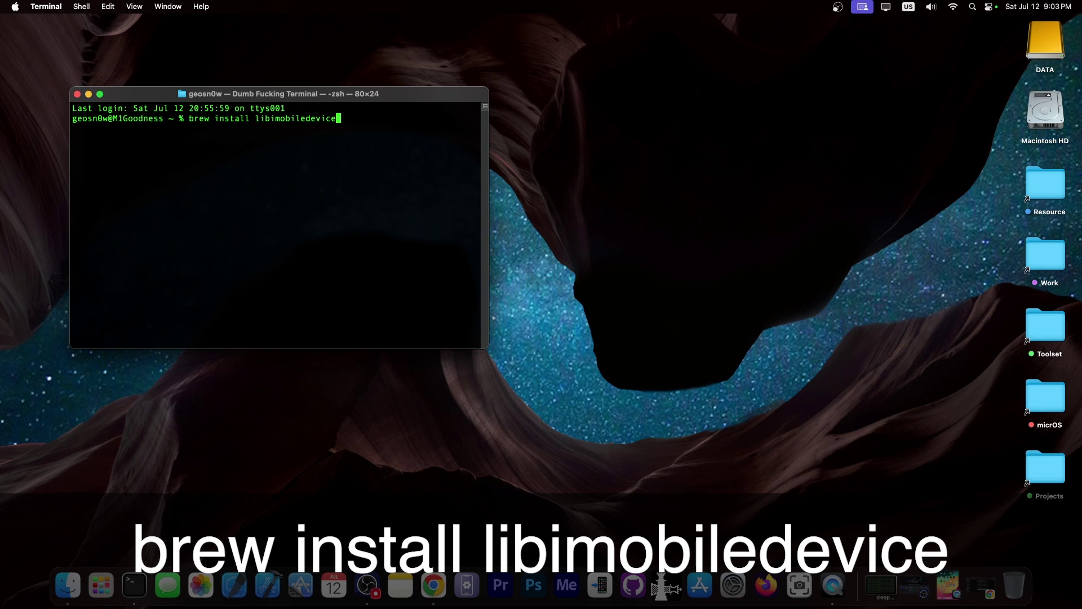
pyautogui.press('Return')
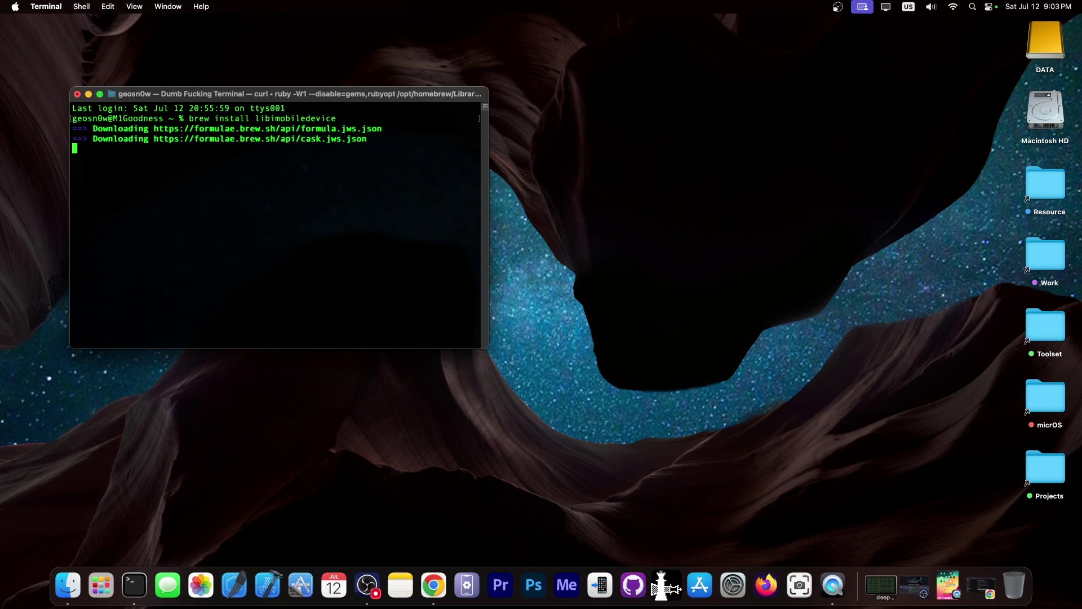
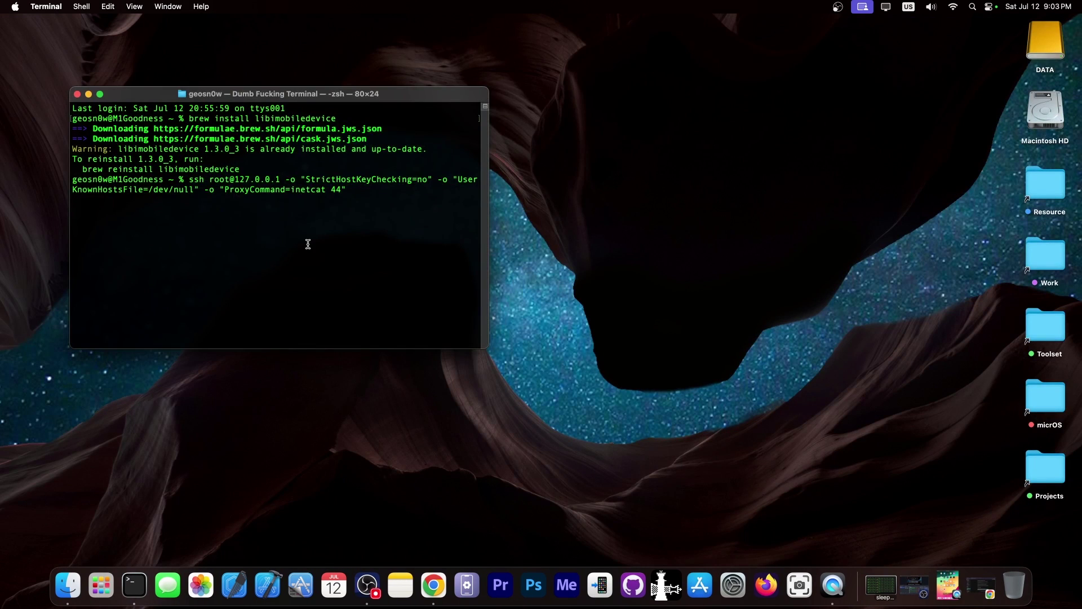
pyautogui.press('Return')
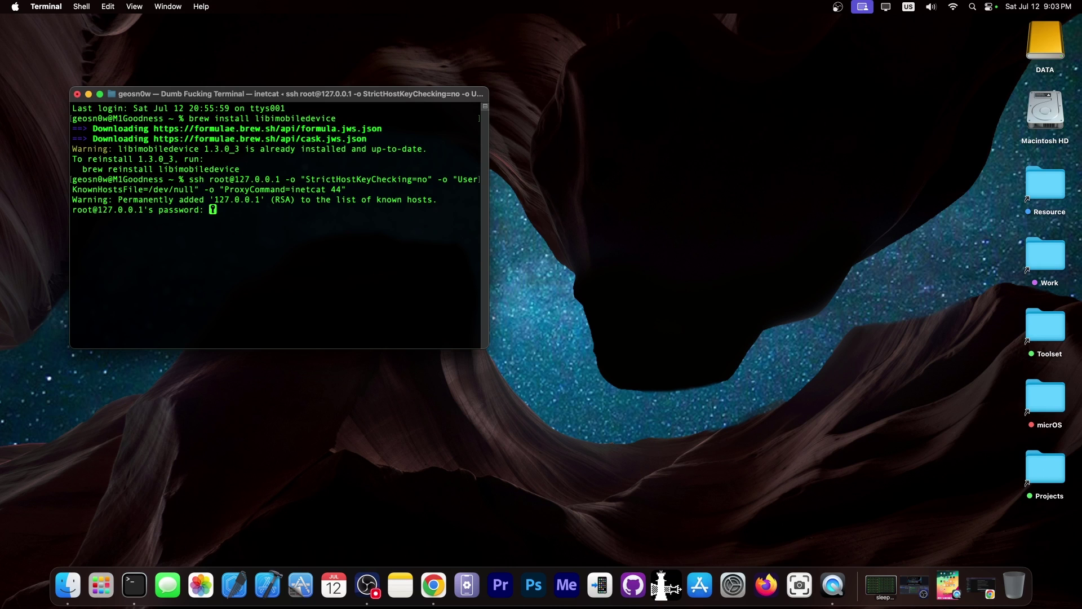
pyautogui.press('Return')
pyautogui.write('ls')
pyautogui.press('Return')
pyautogui.write('ls')
pyautogui.press('Return')
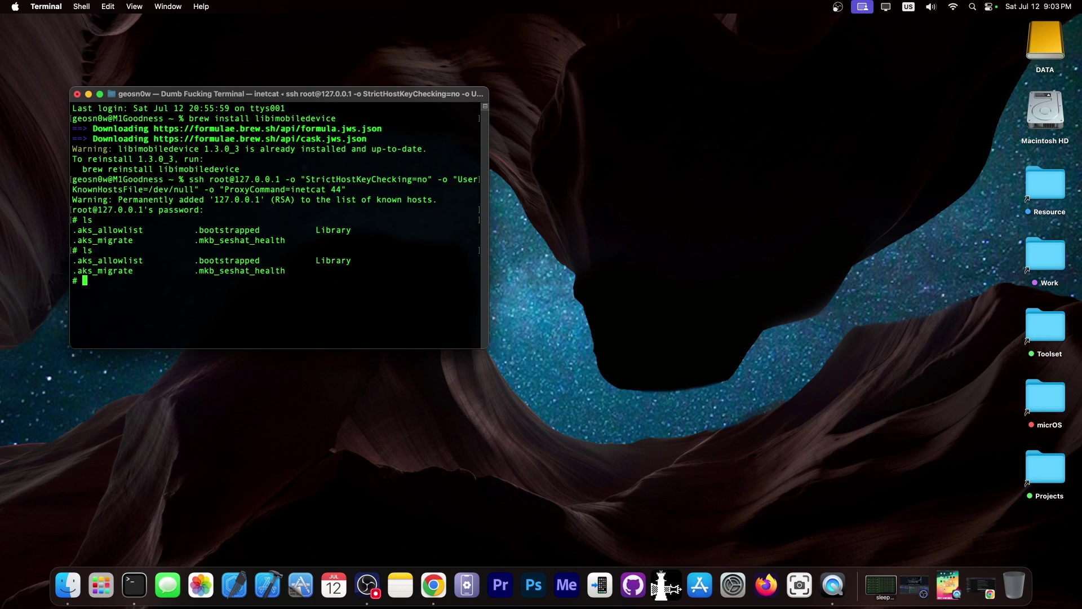
pyautogui.write('uname -a')
pyautogui.press('Return')
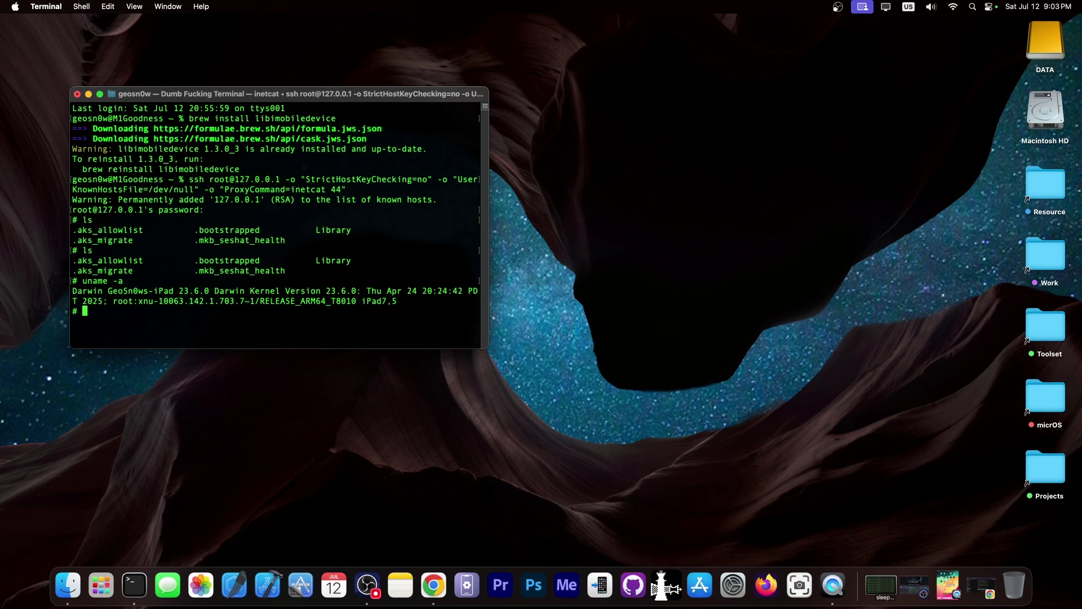
pyautogui.press('super+w')
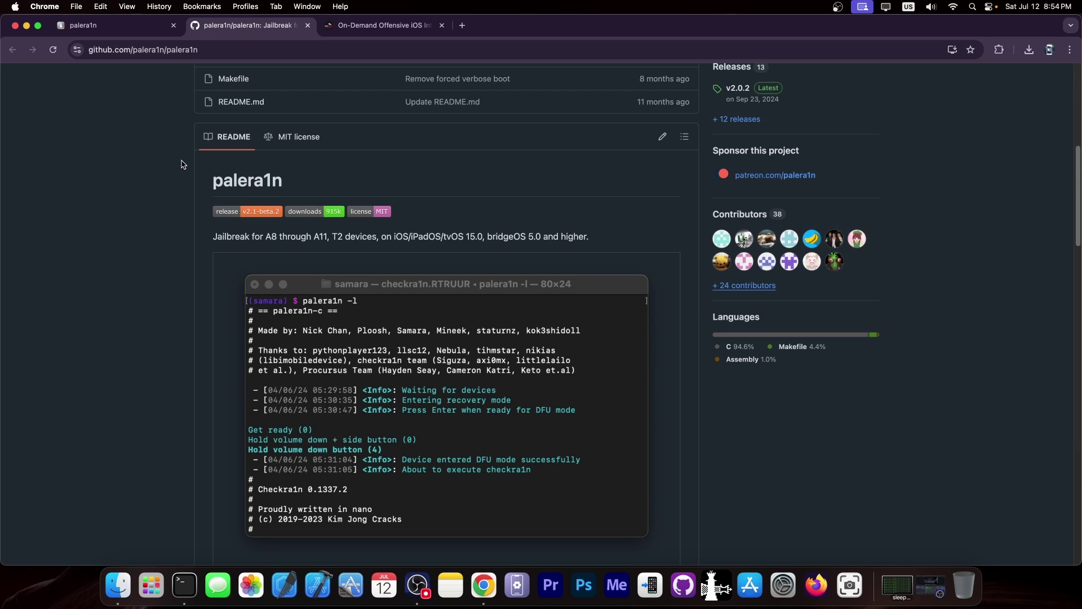
# On the palera.in Download page, select the sudo install command line.
pyautogui.click(84, 26)
pyautogui.click(257, 304)
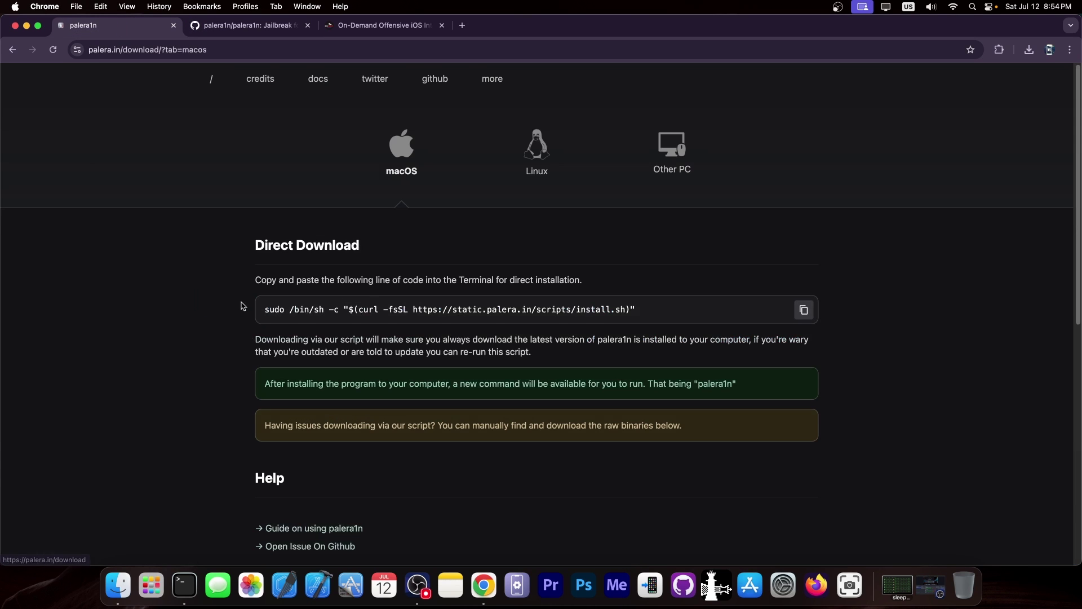
pyautogui.moveTo(269, 309); pyautogui.dragTo(167, 328)
pyautogui.click(168, 324)
pyautogui.scroll(-2, 169, 314)
pyautogui.scroll(2, 171, 317)
# Inspect the repository's Makefile on GitHub, then go to the Actions workflow runs list.
pyautogui.click(240, 24)
pyautogui.scroll(5, 160, 149)
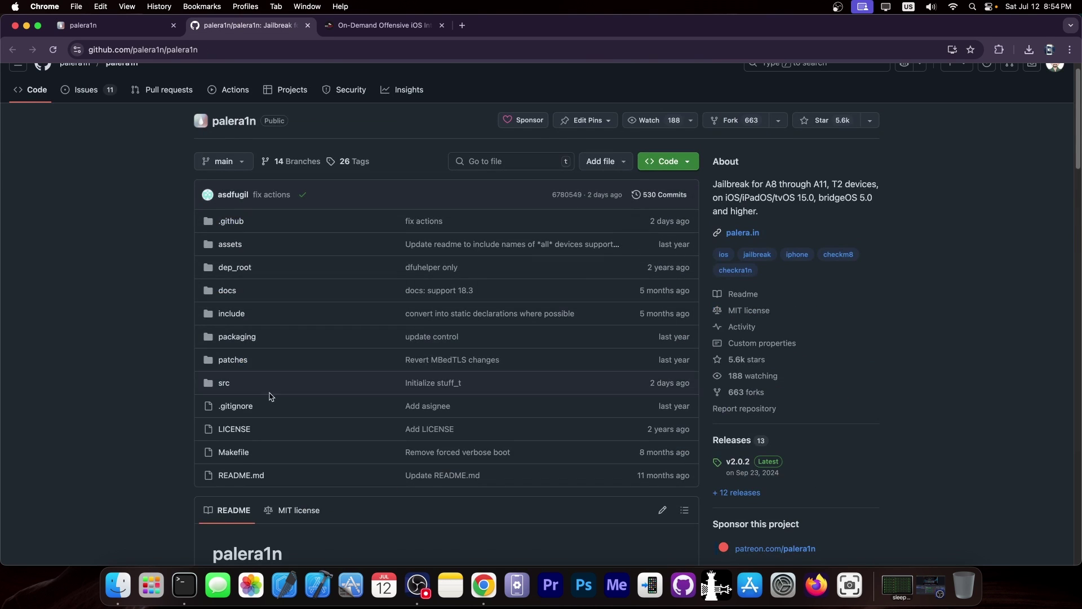
pyautogui.click(240, 458)
pyautogui.scroll(-4, 451, 332)
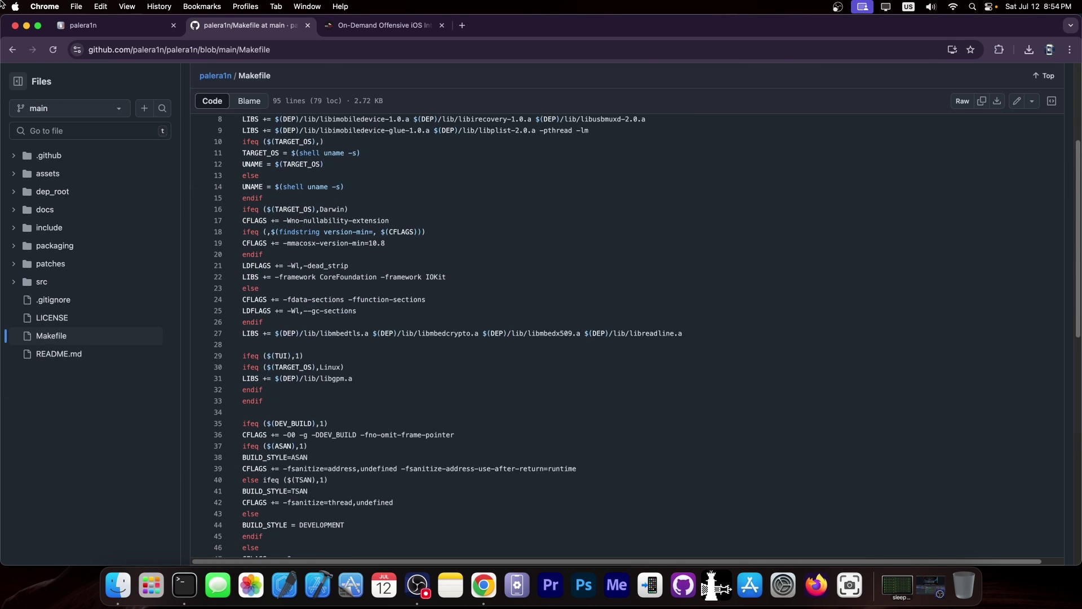
pyautogui.click(13, 49)
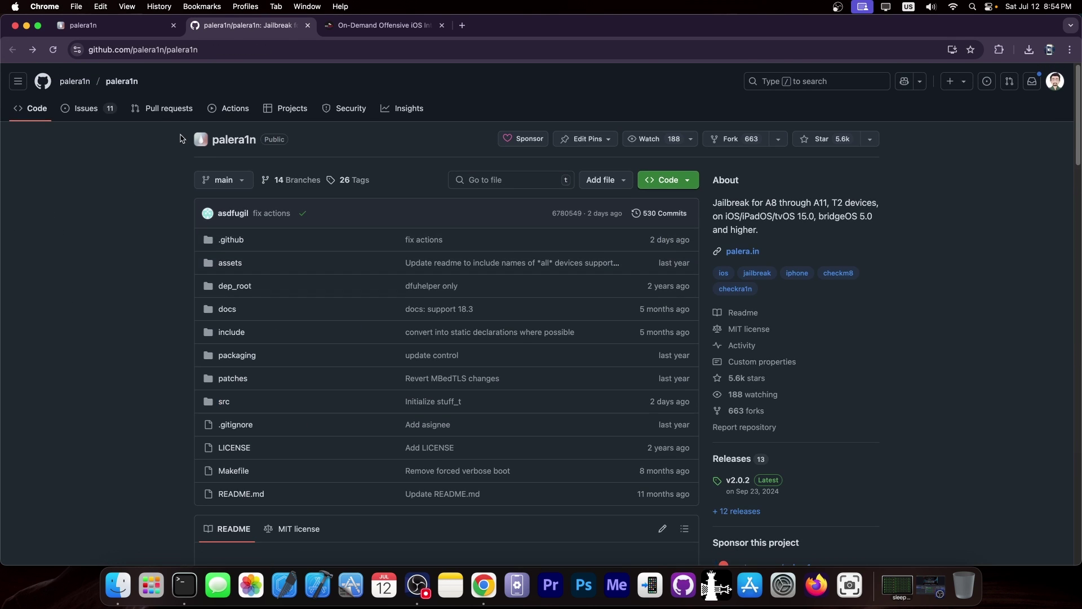
pyautogui.click(228, 108)
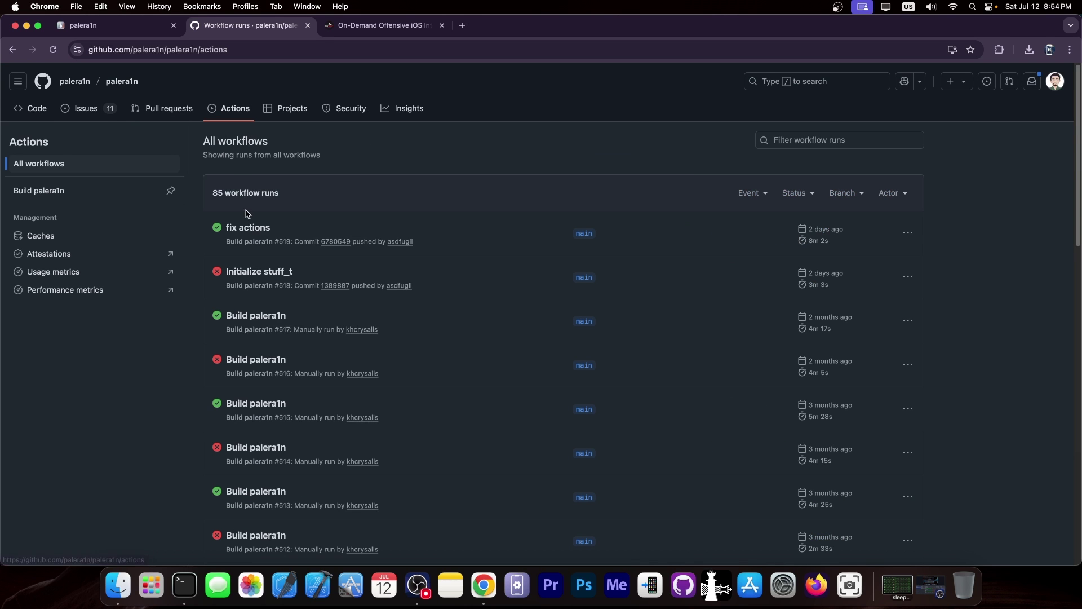
# Open the fix actions run #519 and review its Annotations and Artifacts.
pyautogui.click(248, 227)
pyautogui.scroll(-5, 247, 229)
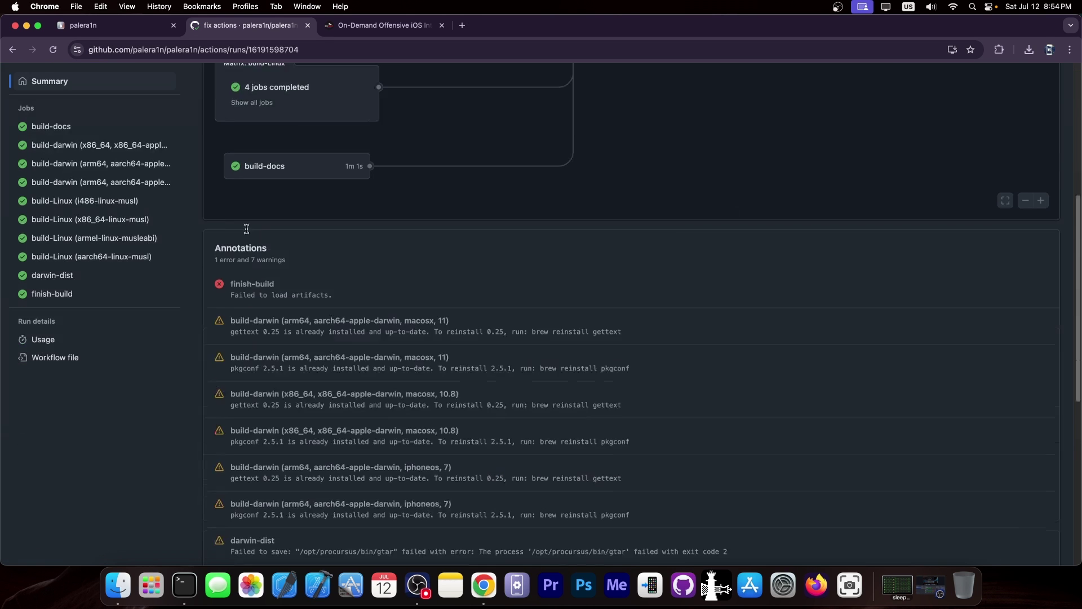
pyautogui.scroll(-7, 247, 228)
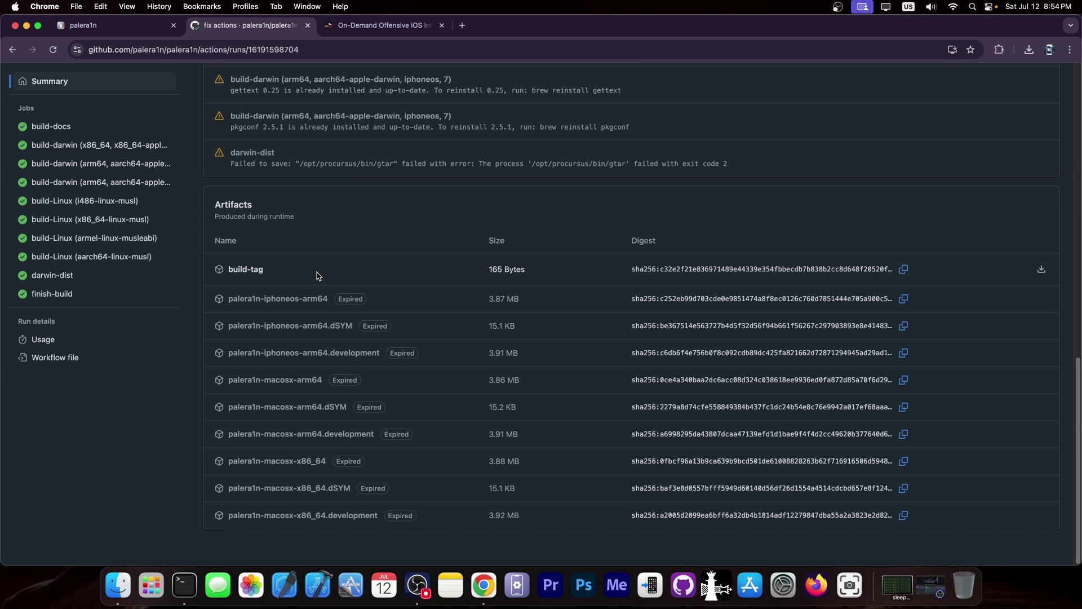
pyautogui.scroll(3, 304, 259)
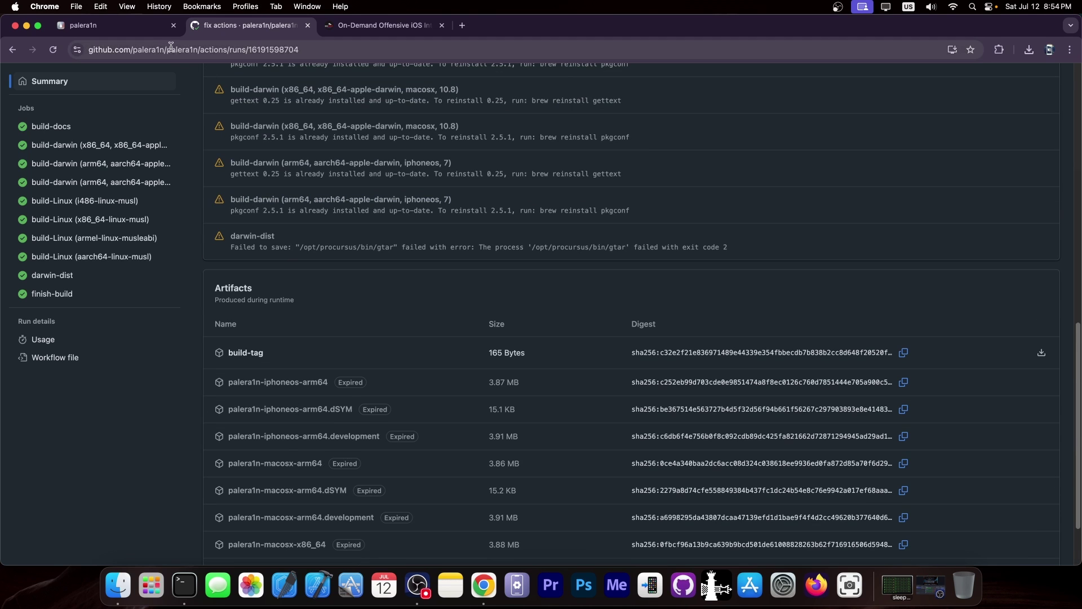
# Check the download page's Manual Download section, then return to the run summary's top.
pyautogui.click(135, 31)
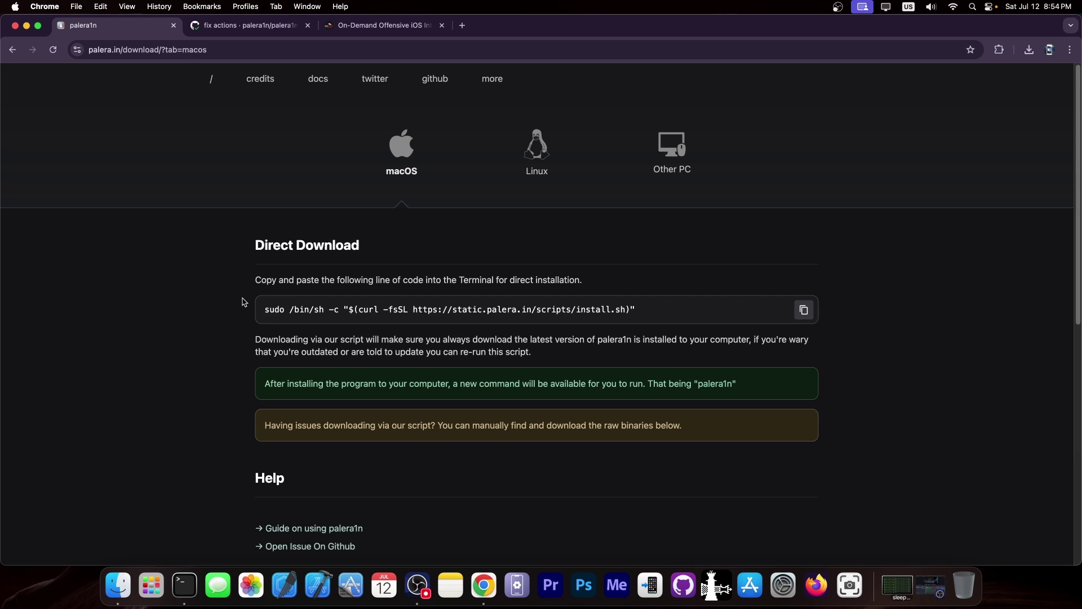
pyautogui.scroll(-5, 246, 296)
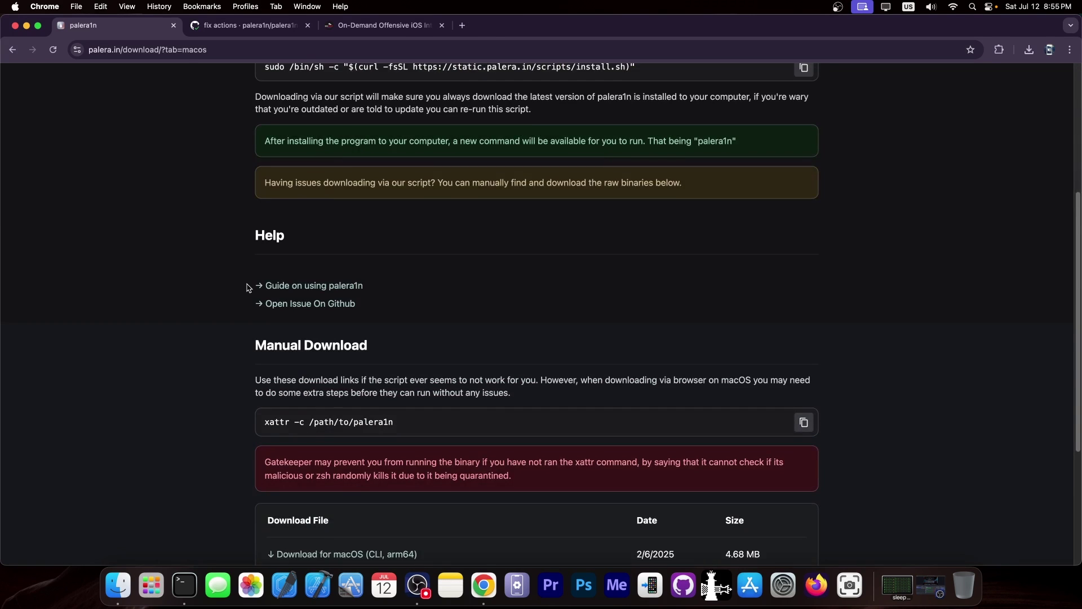
pyautogui.click(242, 28)
pyautogui.scroll(2, 332, 239)
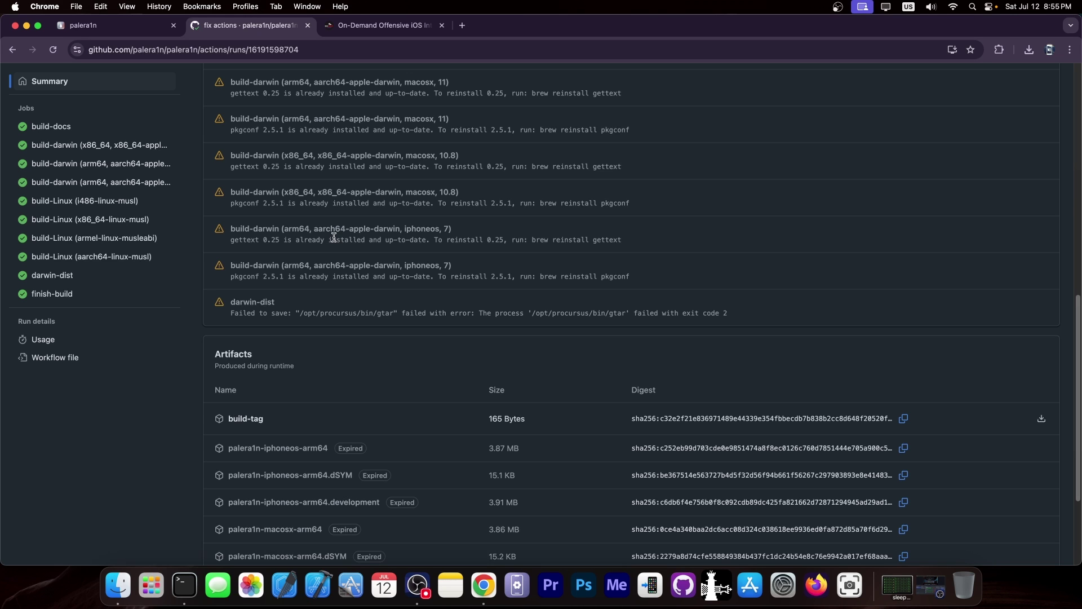
pyautogui.scroll(10, 333, 237)
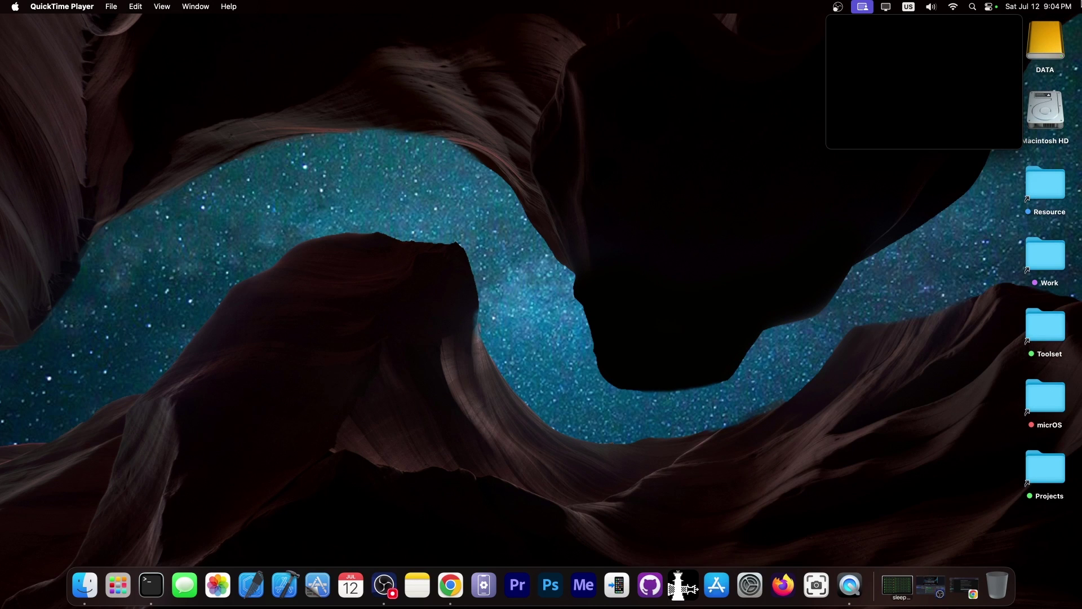
# Close the screen recording controls and restore the minimized Chrome window from the Dock.
pyautogui.click(777, 139)
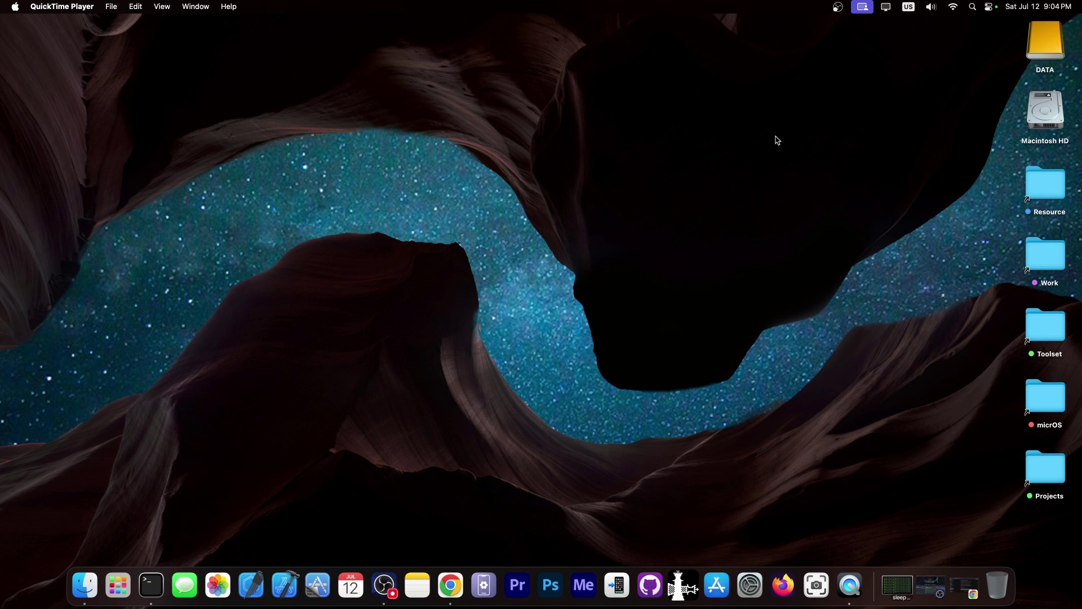
pyautogui.click(965, 586)
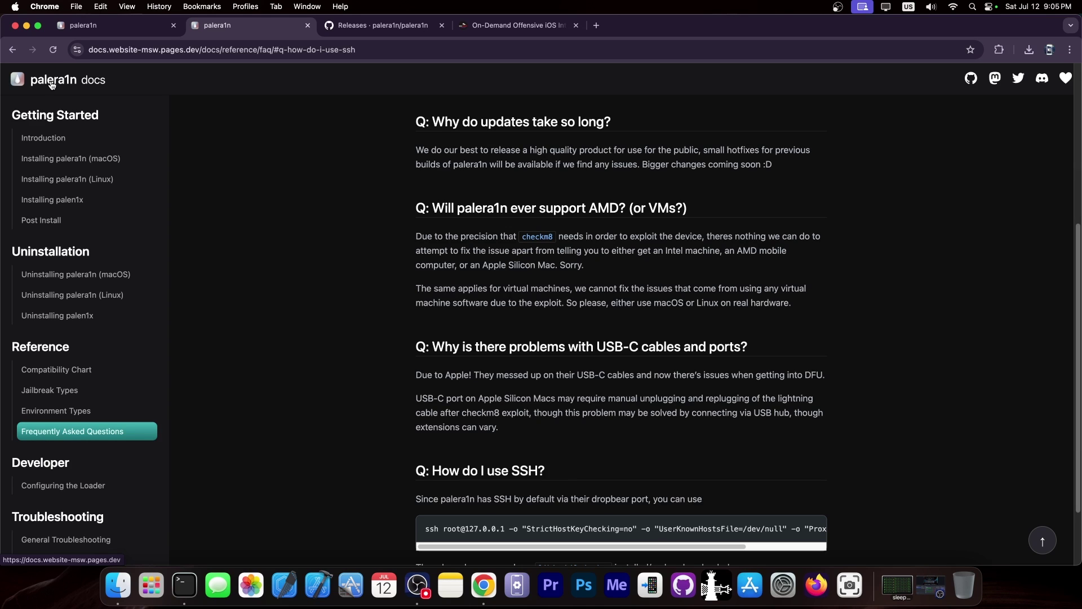
# Read the Other PC download option, highlighting the USB thumb drive requirement.
pyautogui.scroll(2, 178, 122)
pyautogui.click(75, 31)
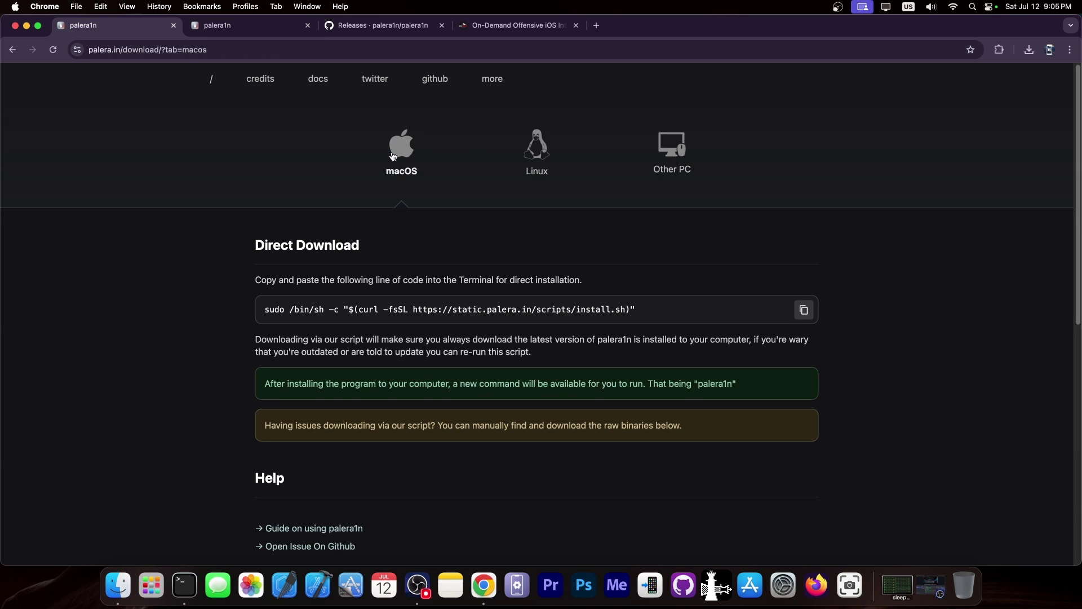
pyautogui.click(672, 148)
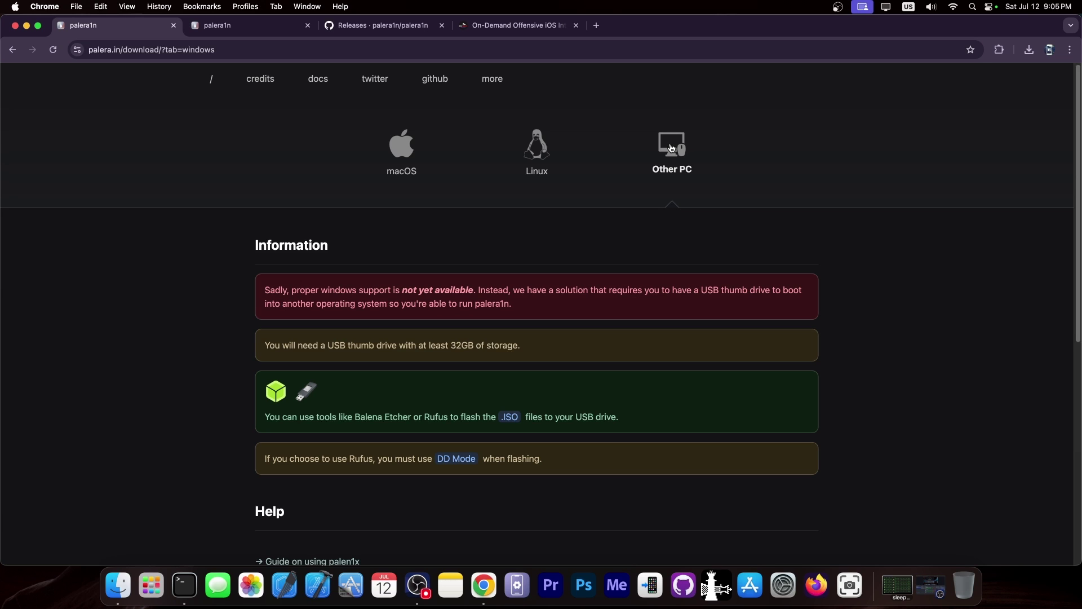
pyautogui.scroll(-2, 560, 182)
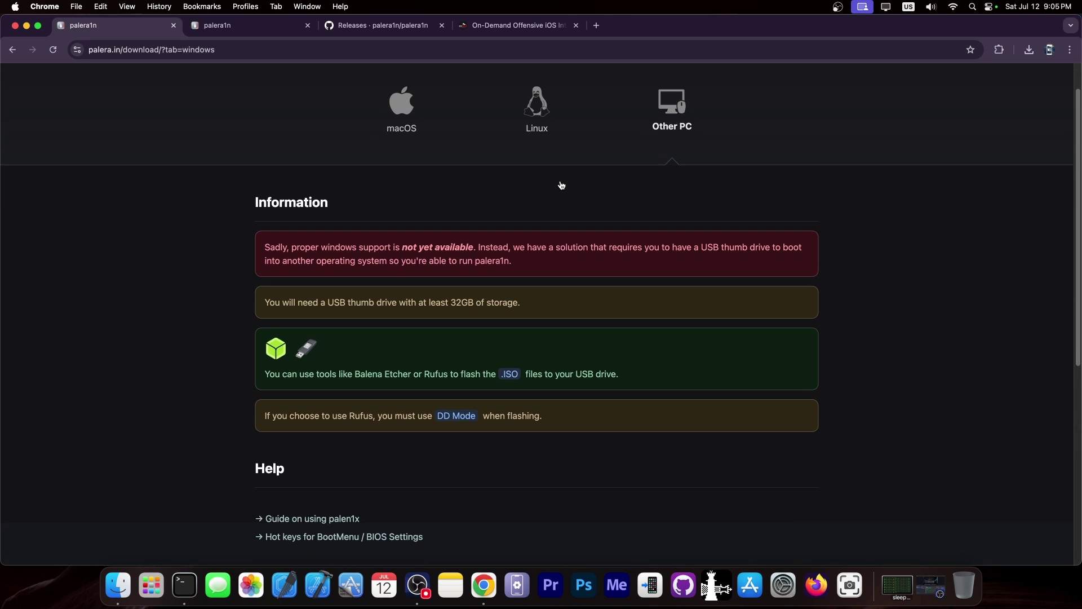
pyautogui.moveTo(320, 302); pyautogui.dragTo(395, 303)
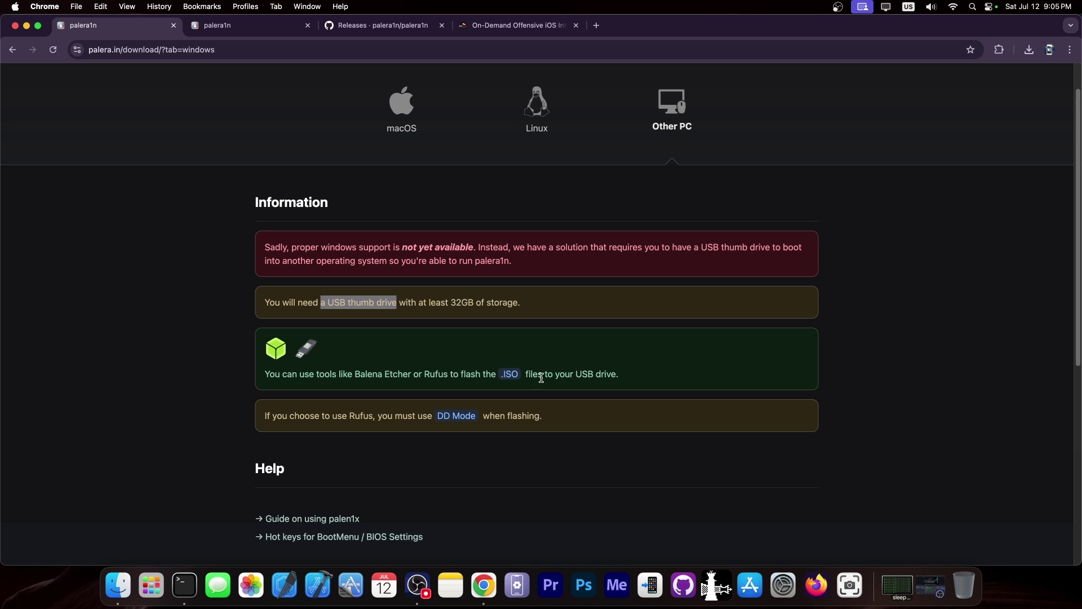
pyautogui.scroll(-10, 252, 458)
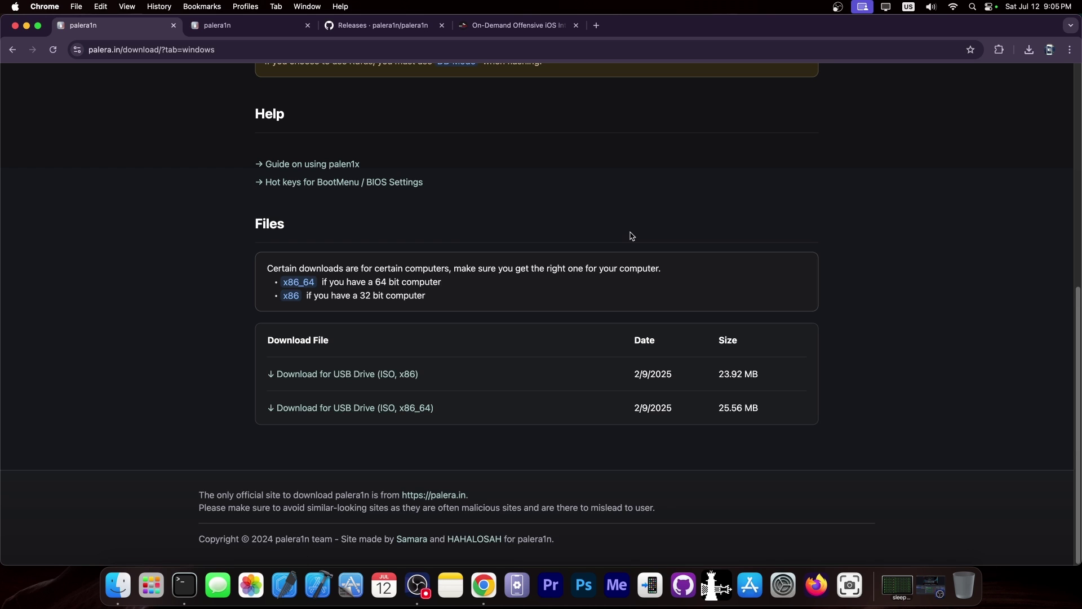
pyautogui.scroll(5, 630, 235)
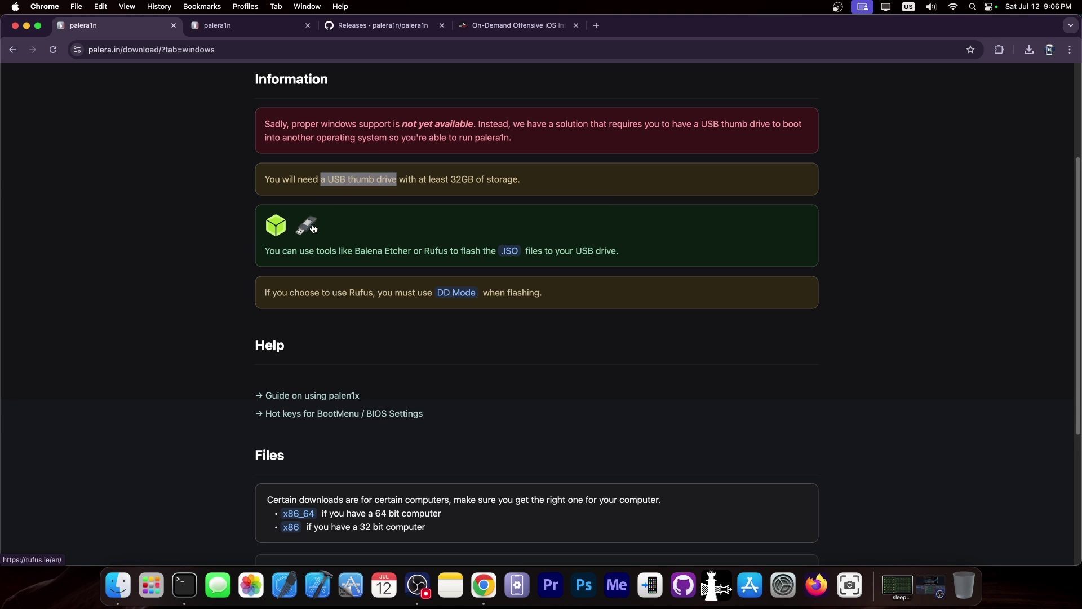
pyautogui.scroll(3, 314, 229)
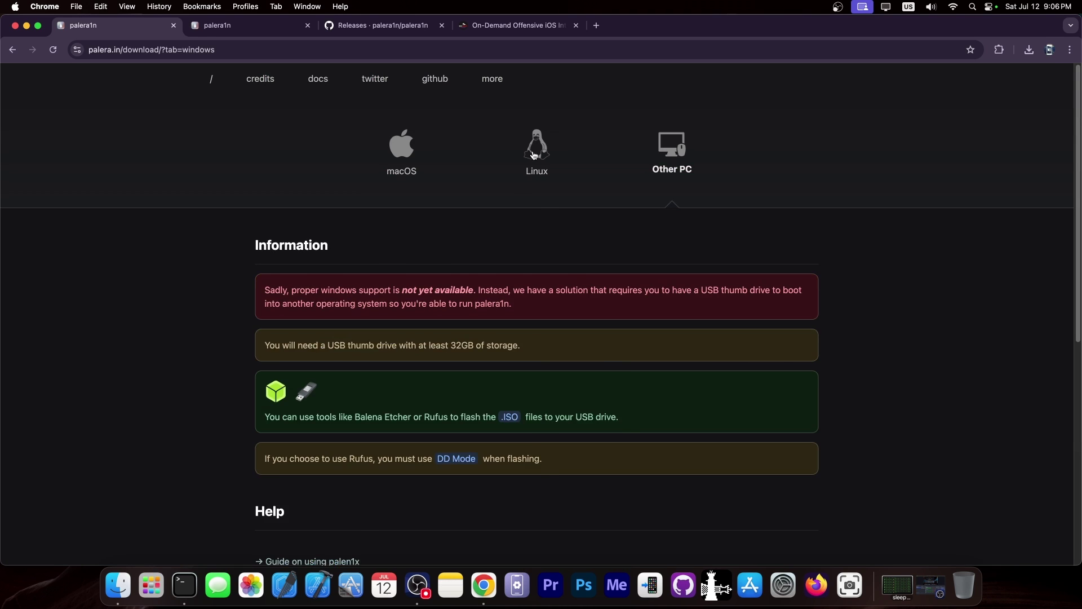
# Review the Linux and macOS download instructions, selecting the Linux install command, then open the course tab.
pyautogui.click(536, 150)
pyautogui.moveTo(266, 312); pyautogui.dragTo(403, 320)
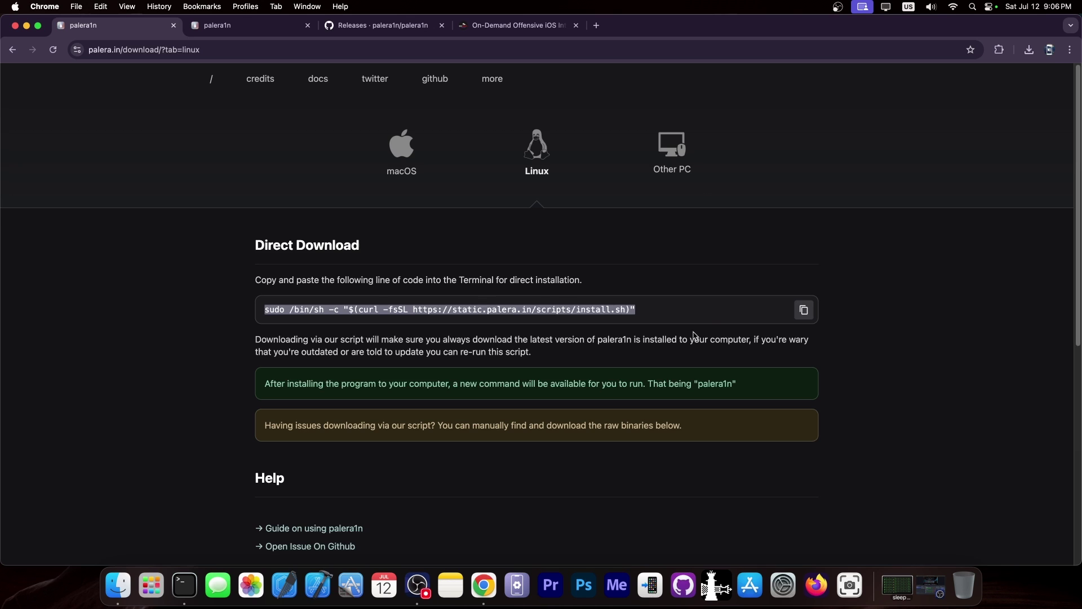
pyautogui.click(414, 154)
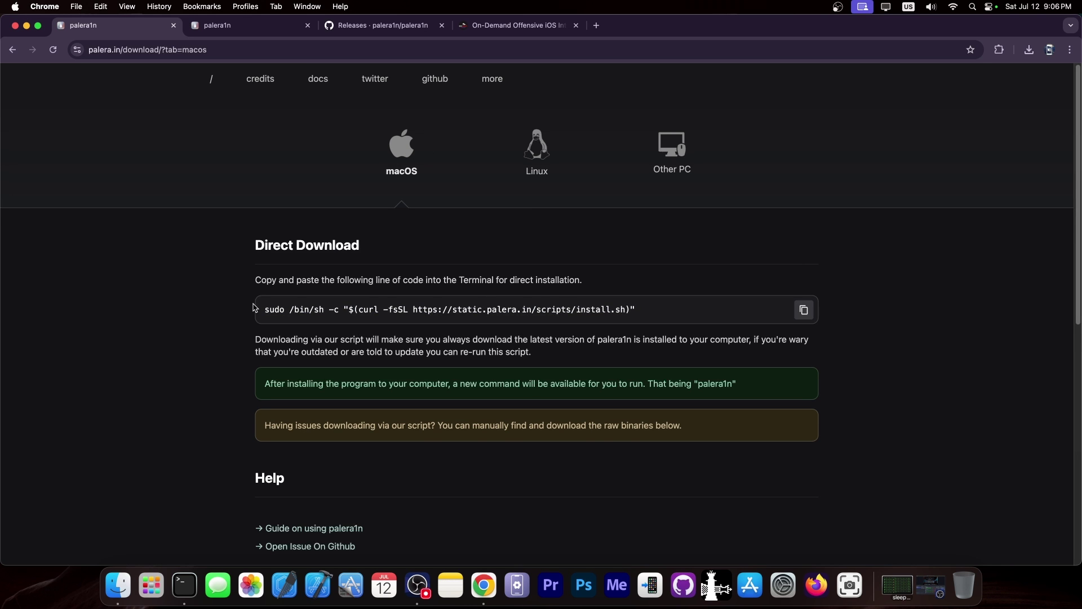
pyautogui.scroll(-5, 563, 283)
pyautogui.press('super+4')
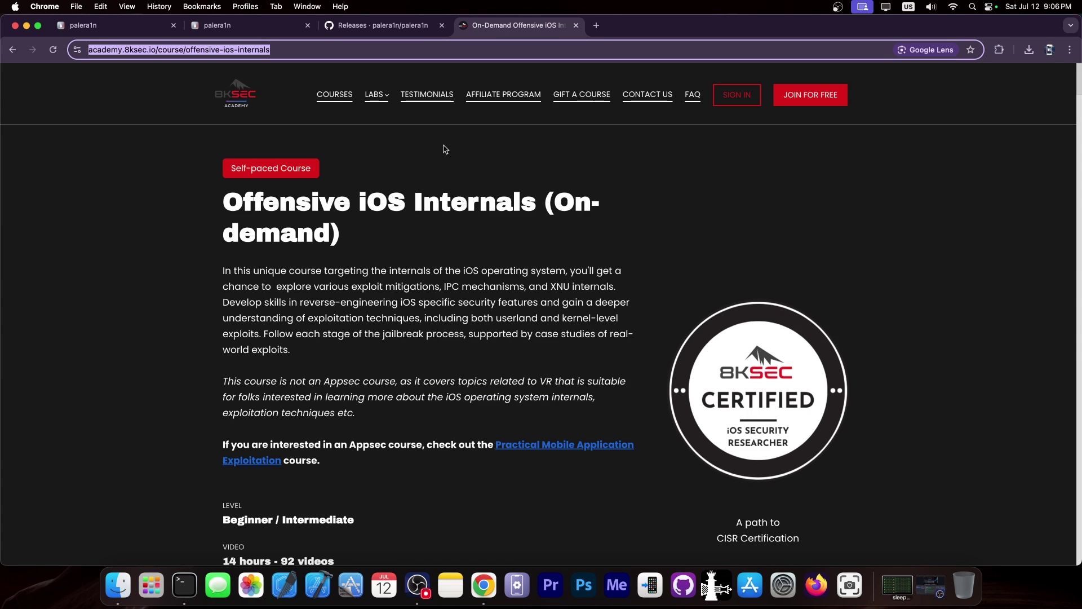
# Scroll through Key Objectives, Prerequisites and syllabus modules up to module 12.
pyautogui.click(446, 149)
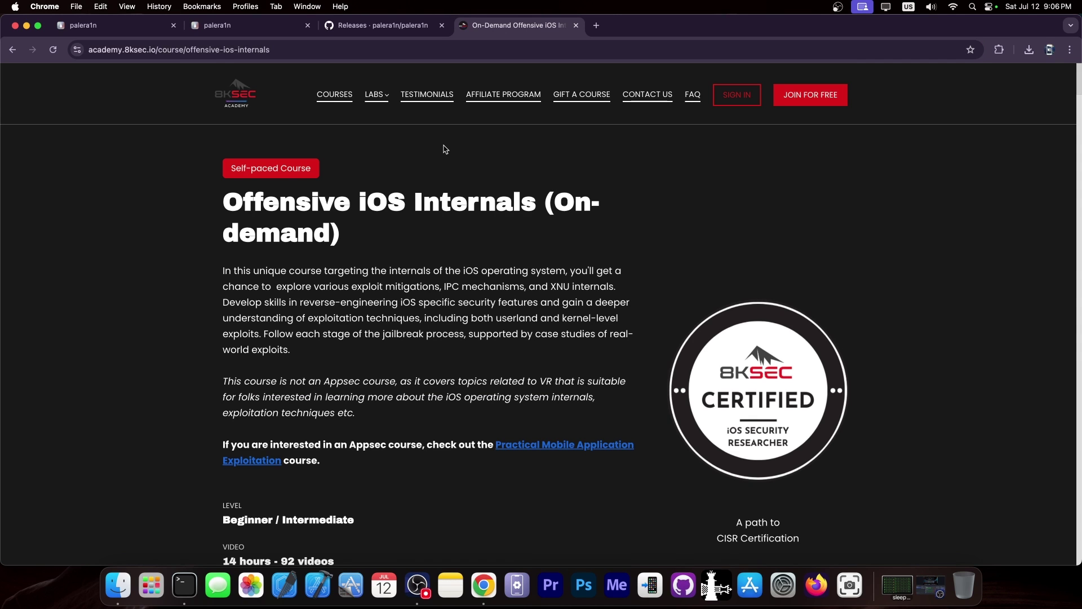
pyautogui.scroll(-5, 446, 169)
pyautogui.scroll(-3, 465, 195)
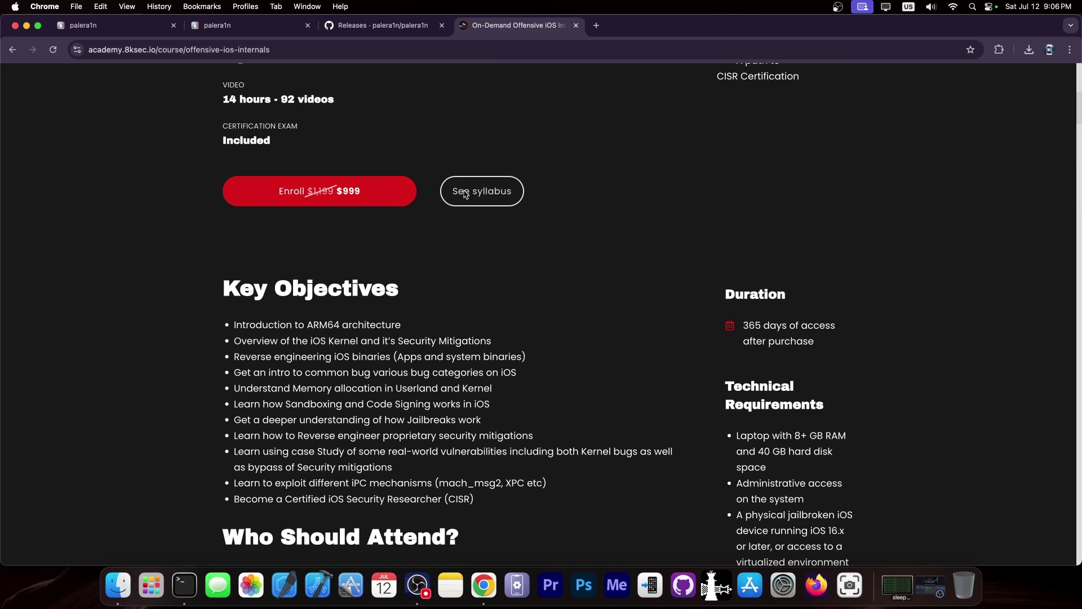
pyautogui.scroll(-1, 465, 194)
pyautogui.scroll(-3, 466, 194)
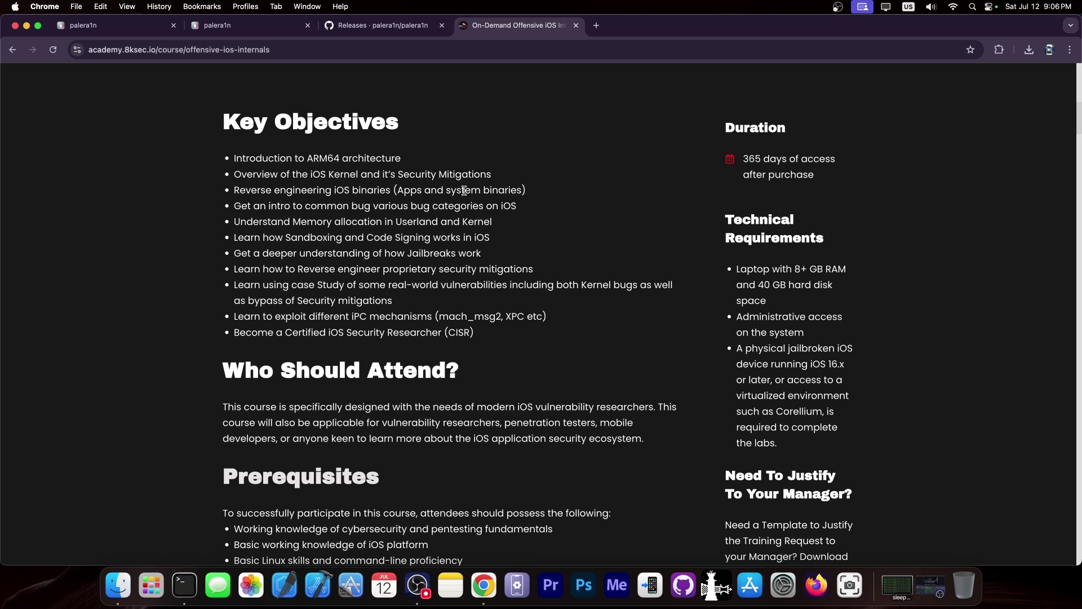
pyautogui.scroll(-1, 422, 243)
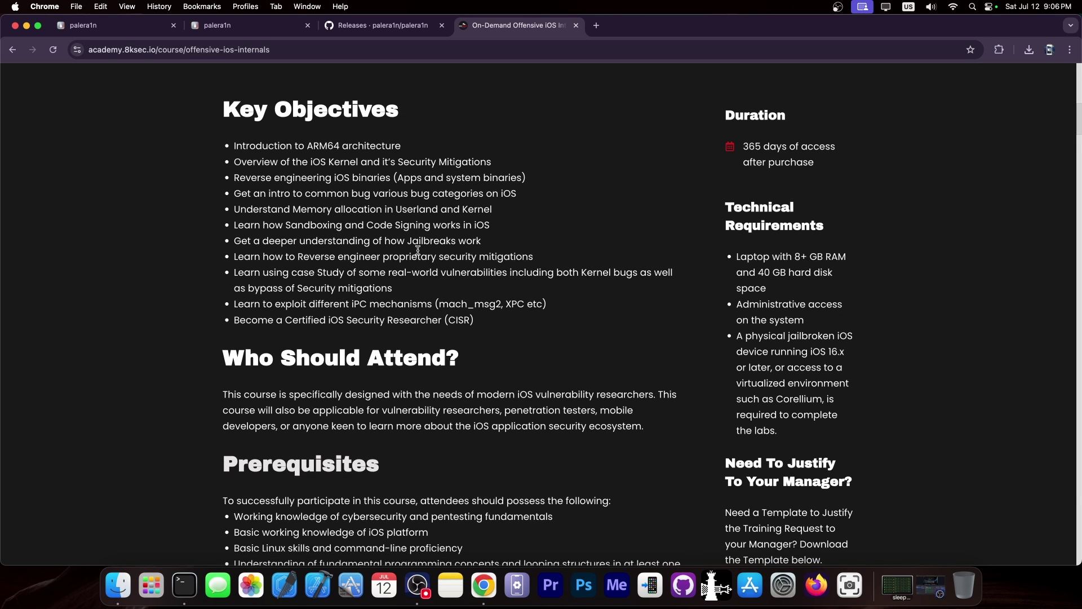
pyautogui.scroll(-5, 418, 251)
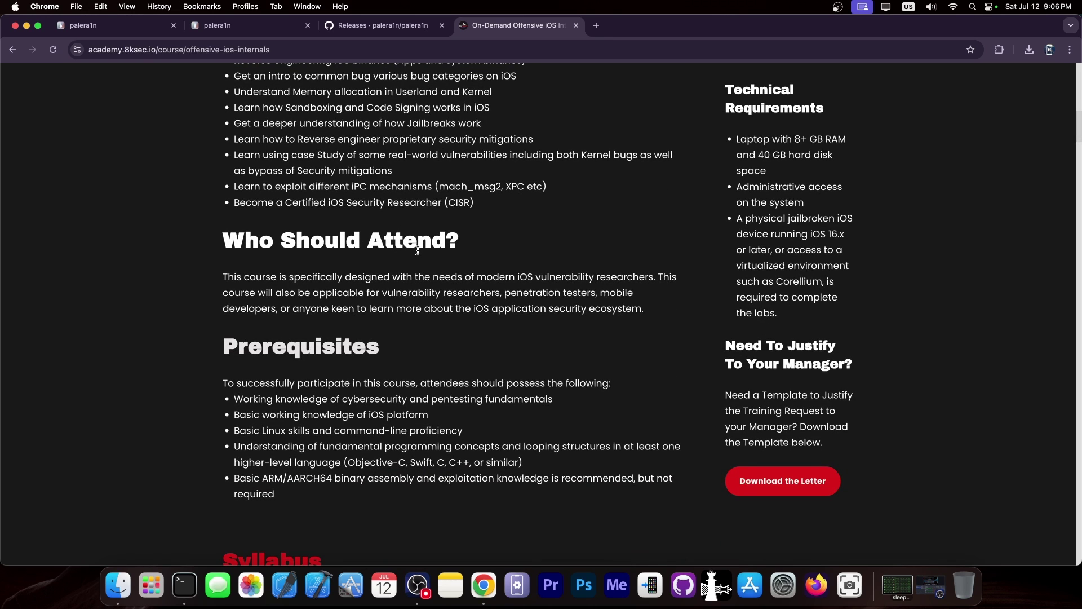
pyautogui.scroll(-20, 418, 250)
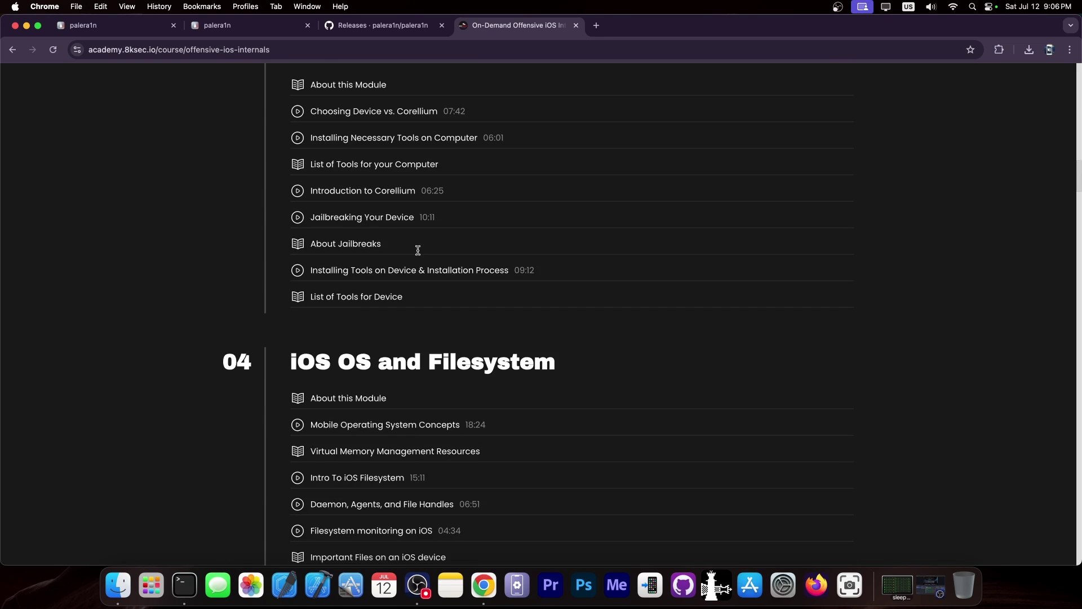
pyautogui.scroll(-20, 418, 250)
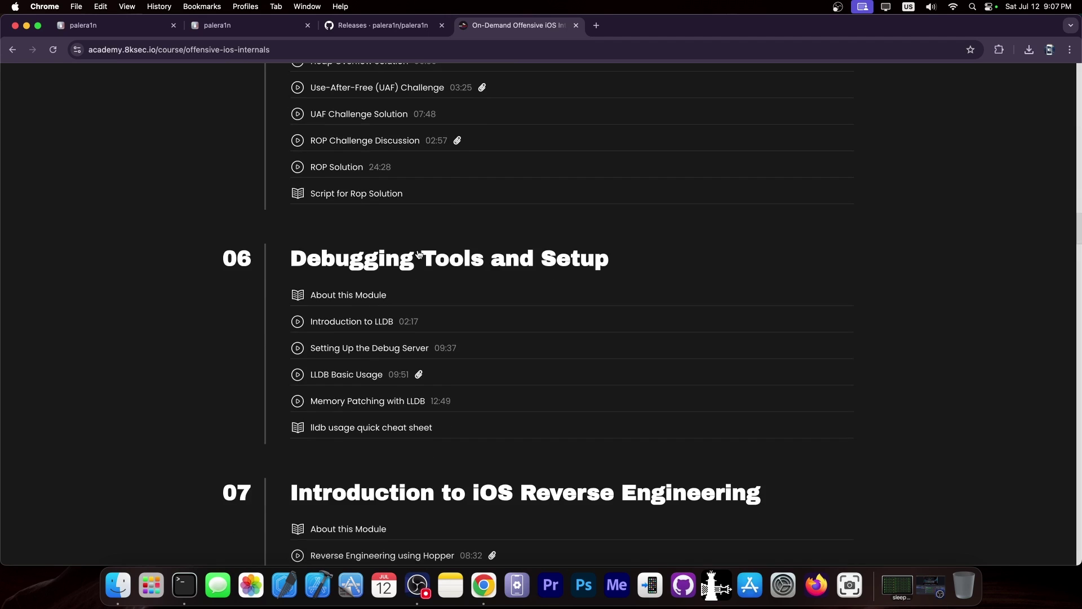
pyautogui.scroll(-14, 419, 255)
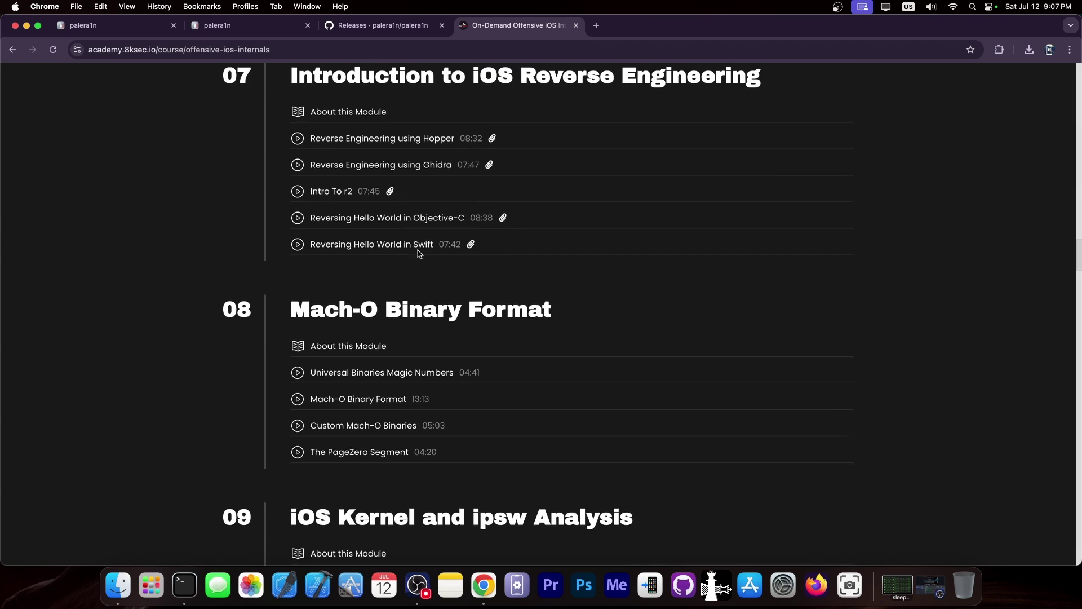
pyautogui.scroll(-7, 419, 254)
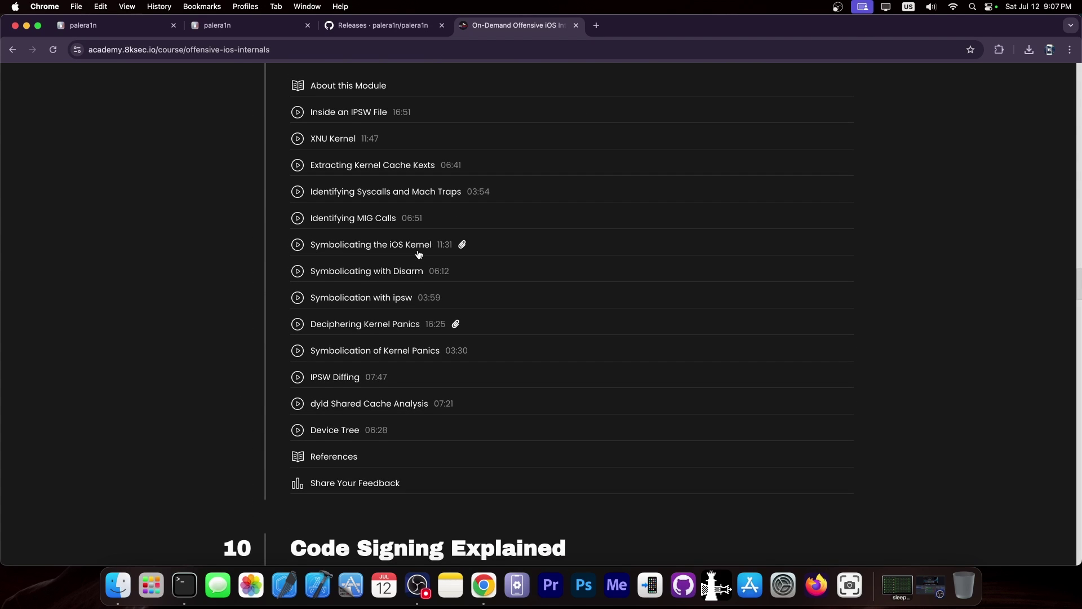
pyautogui.scroll(-12, 419, 254)
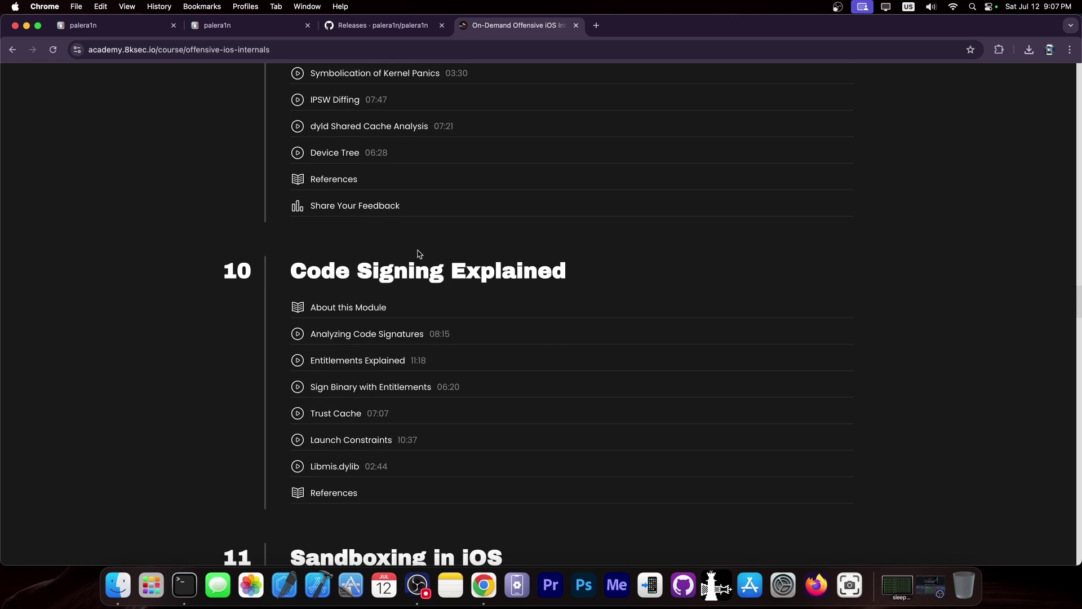
pyautogui.scroll(1, 416, 246)
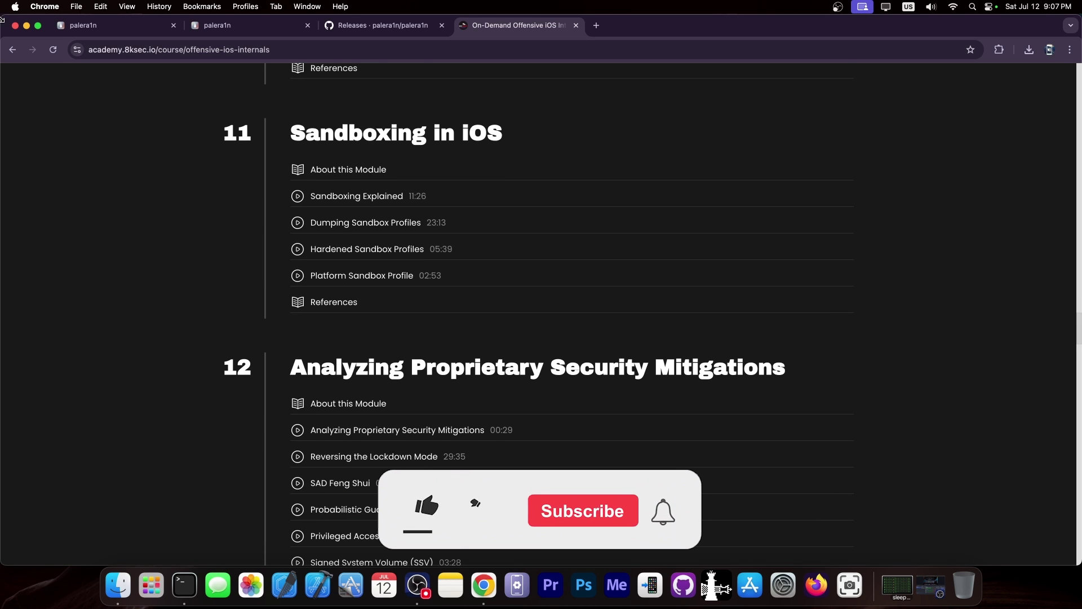